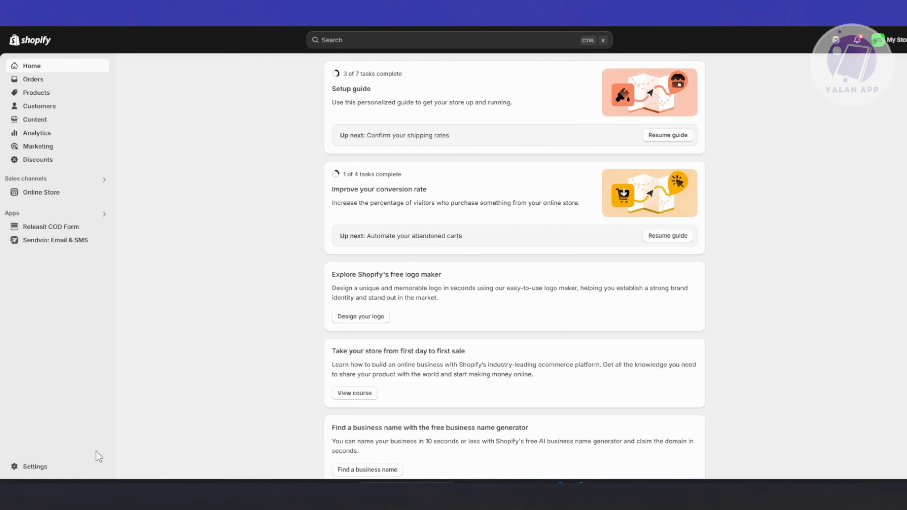
Open the Shopify App Store from the store's apps and sales channels settings.
left_click(40, 466)
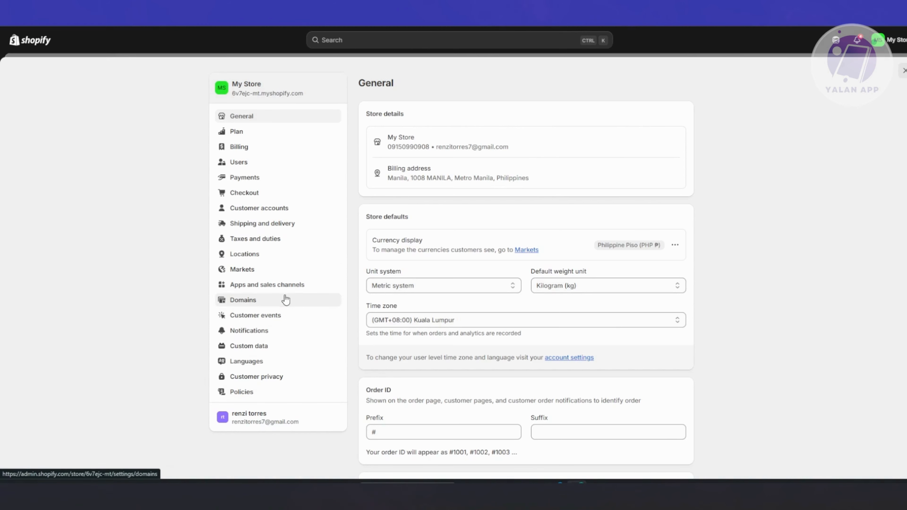
left_click(285, 285)
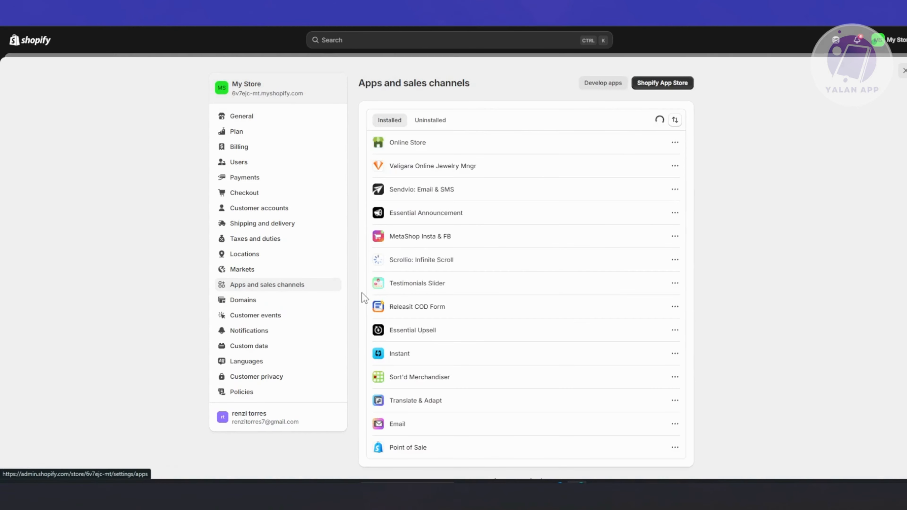
left_click(675, 89)
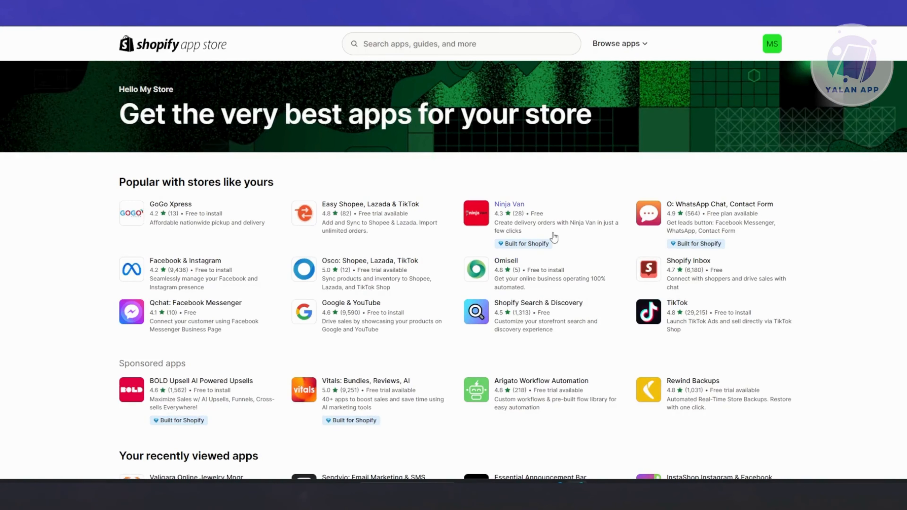
Search the app store for "SHOPIFY FORMS", and repeat the search with only "FORMS".
left_click(426, 42)
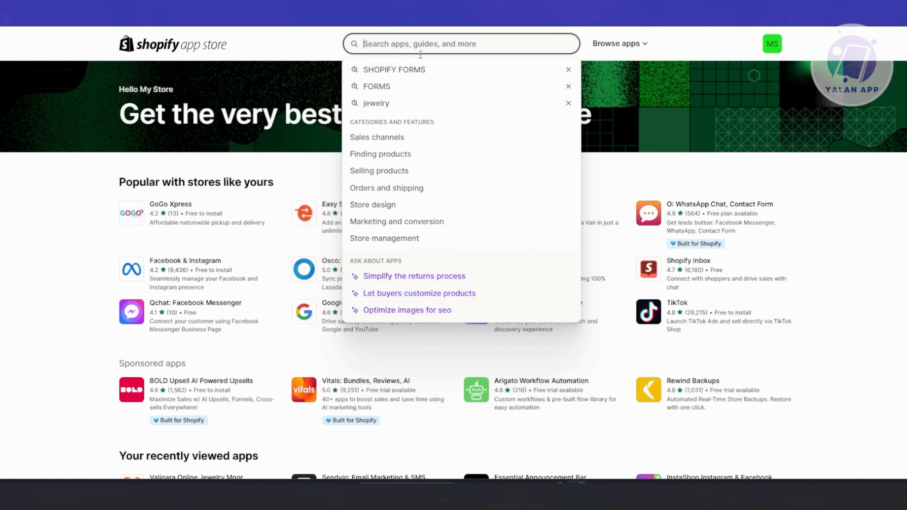
left_click(423, 73)
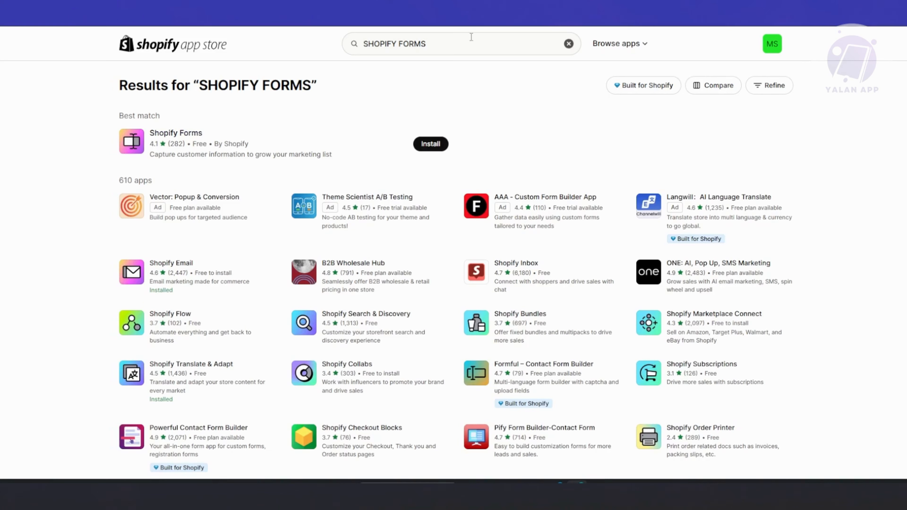
left_click(483, 43)
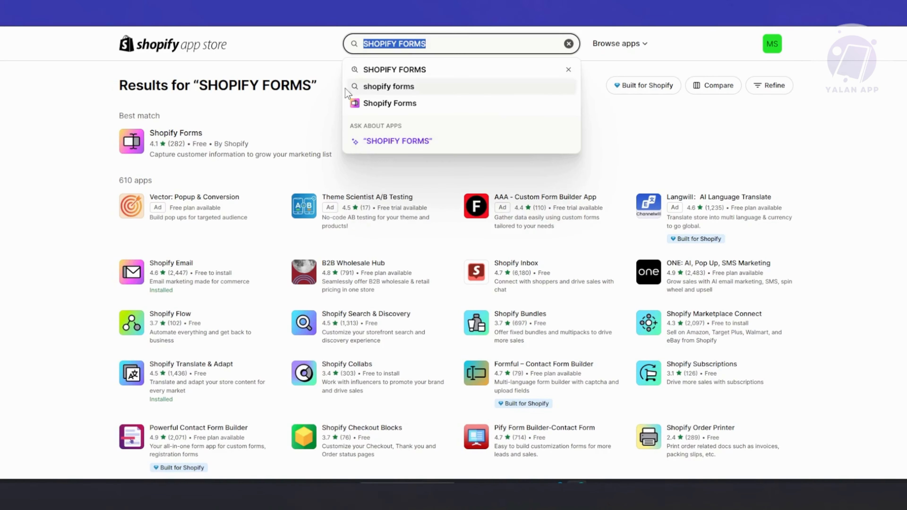
left_click(67, 212)
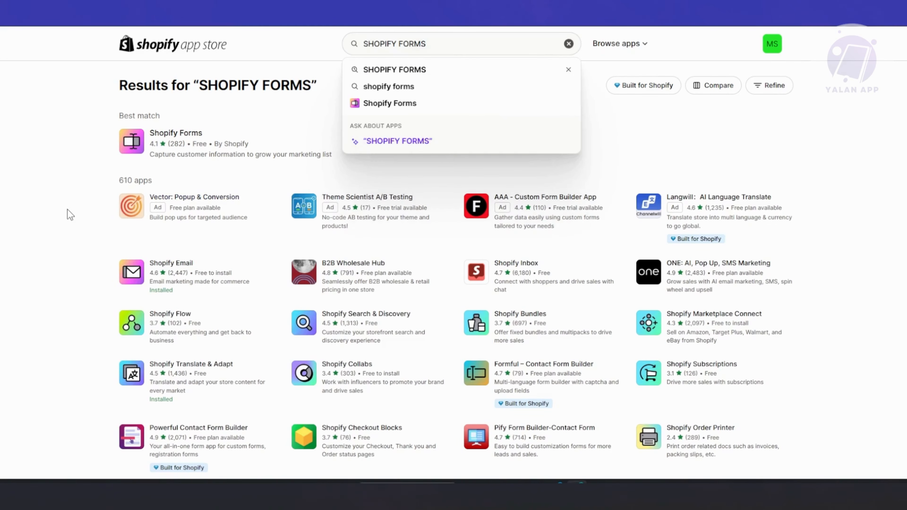
double_click(395, 52)
key("BackSpace")
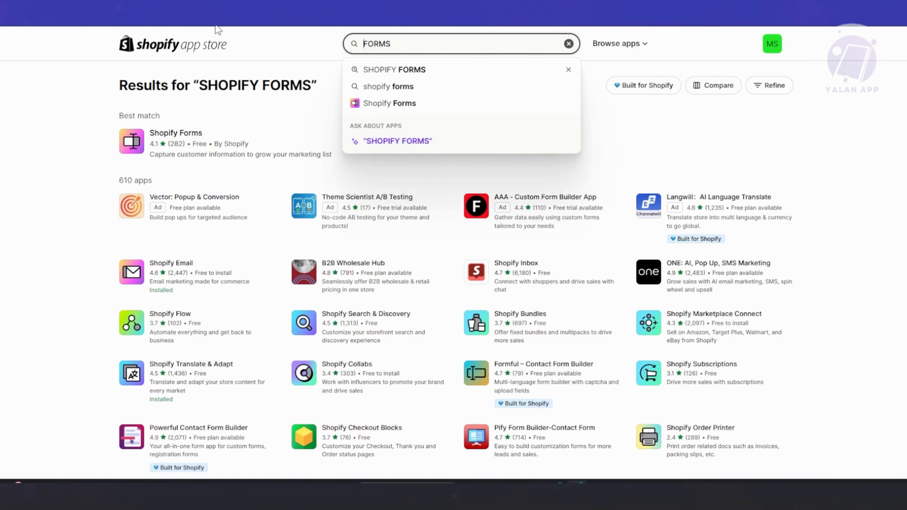
key("Return")
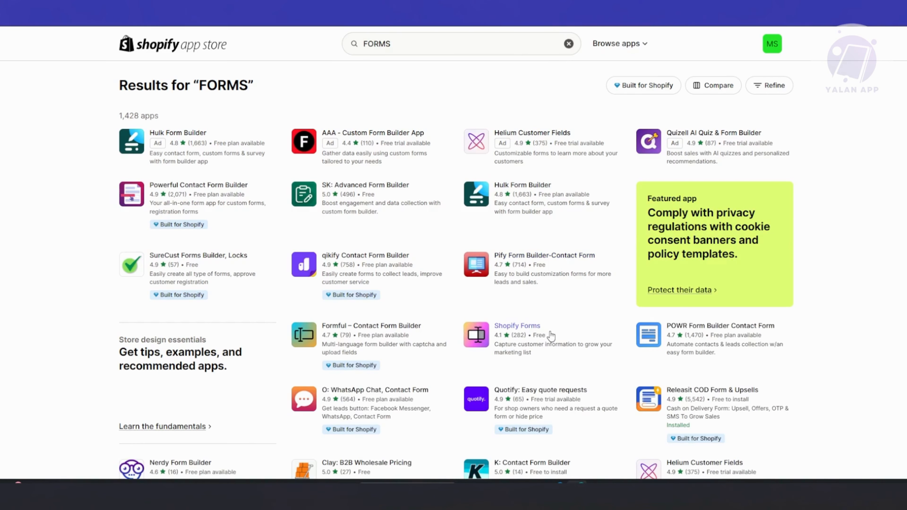
Install the Shopify Forms app from its listing and pin it in the store admin's navigation.
left_click(571, 337)
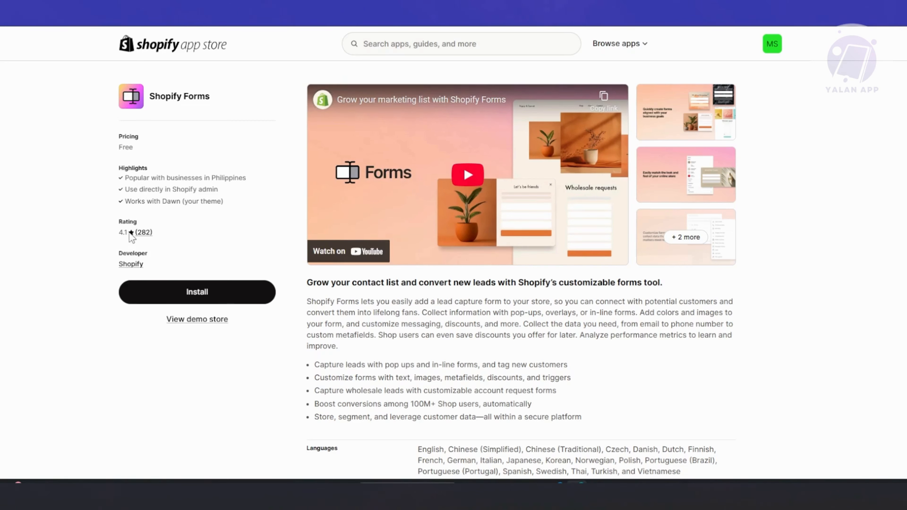
left_click_drag(118, 221, 132, 222)
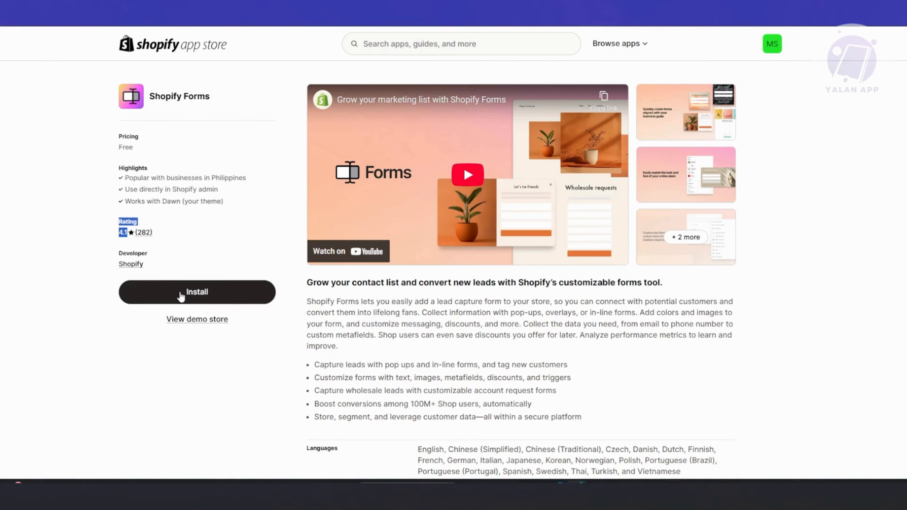
left_click(189, 291)
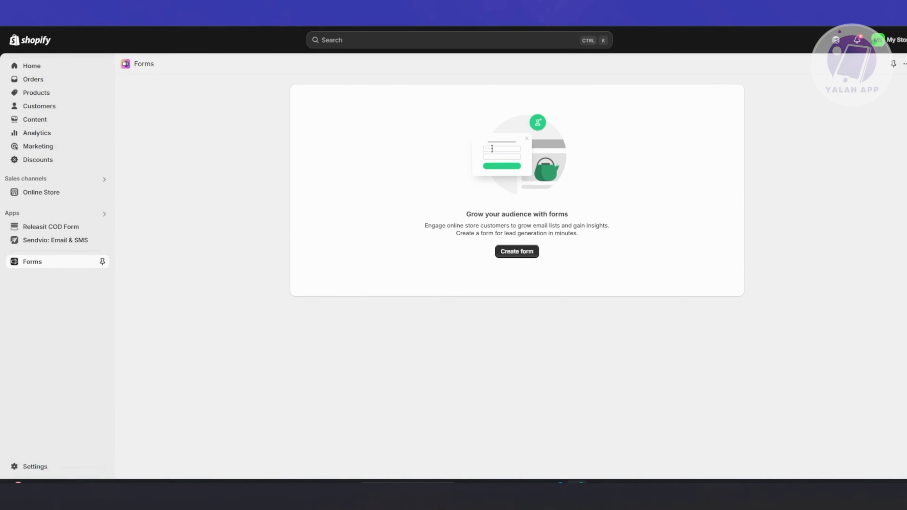
left_click(102, 263)
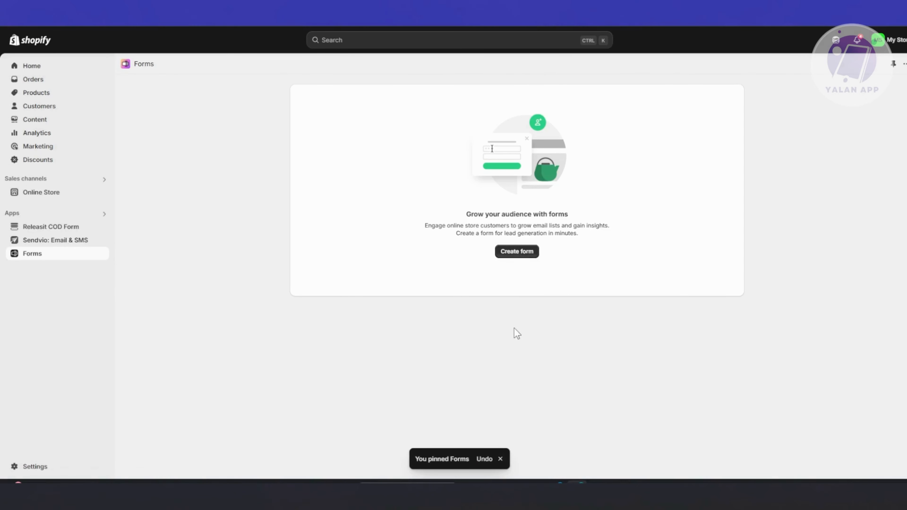
Create a new form of the Inline type named "SAMPLE FORM".
left_click(517, 252)
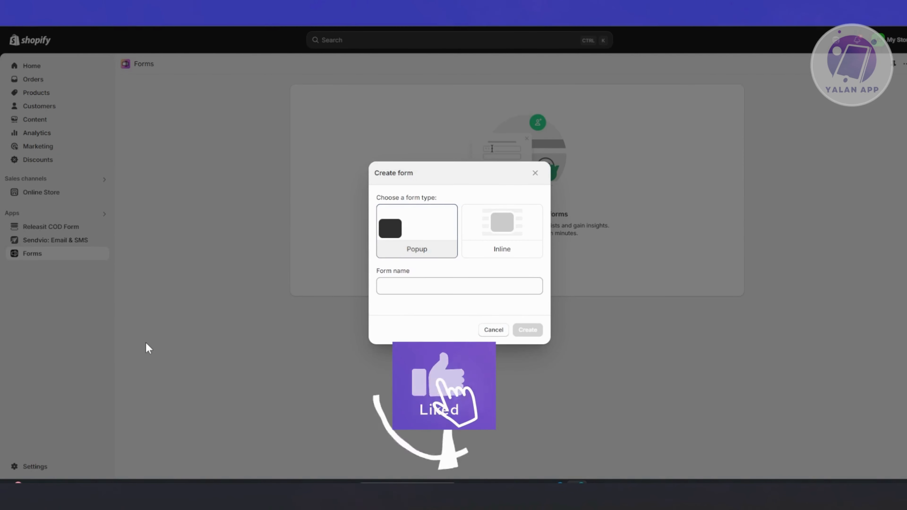
left_click(491, 250)
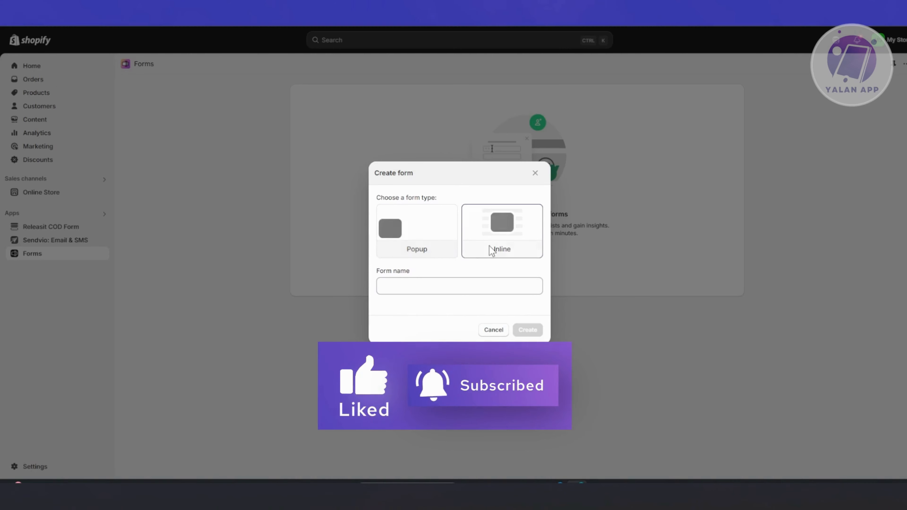
left_click(425, 246)
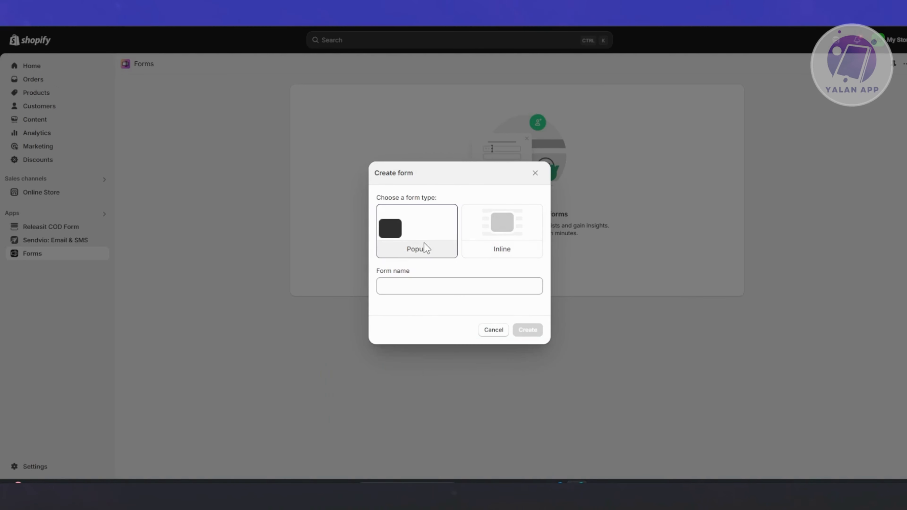
left_click(515, 232)
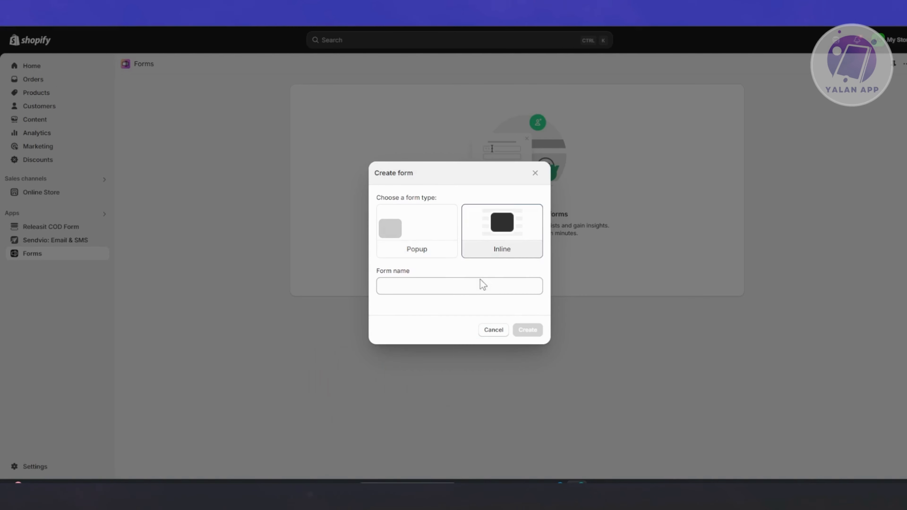
left_click(460, 289)
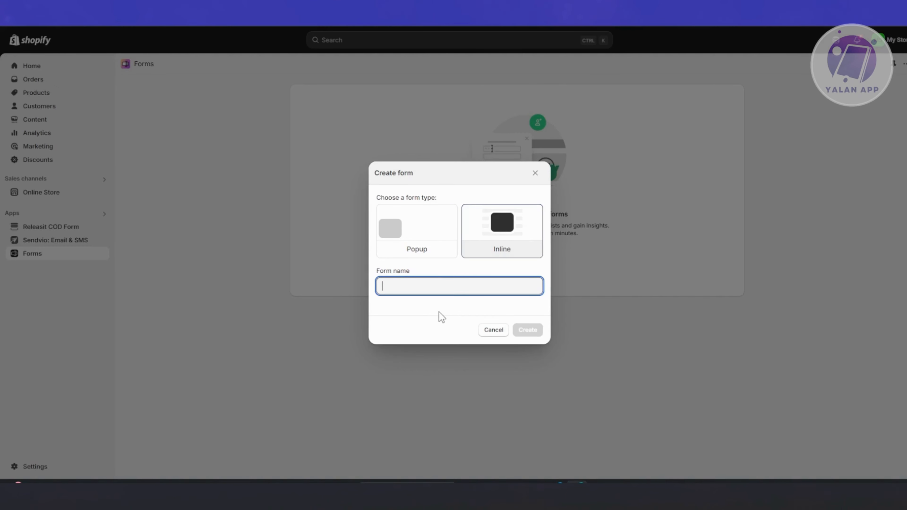
type("sa")
key("BackSpace")
key("BackSpace")
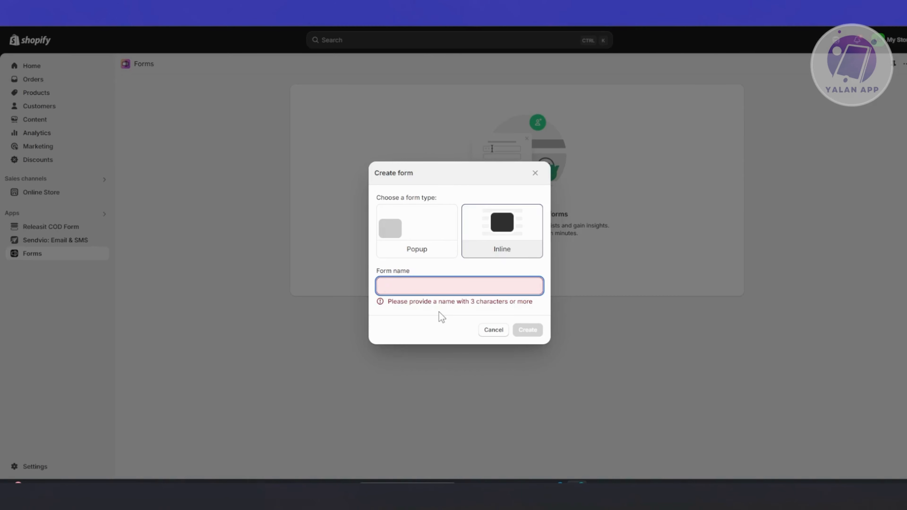
type("SAMPLE FORM")
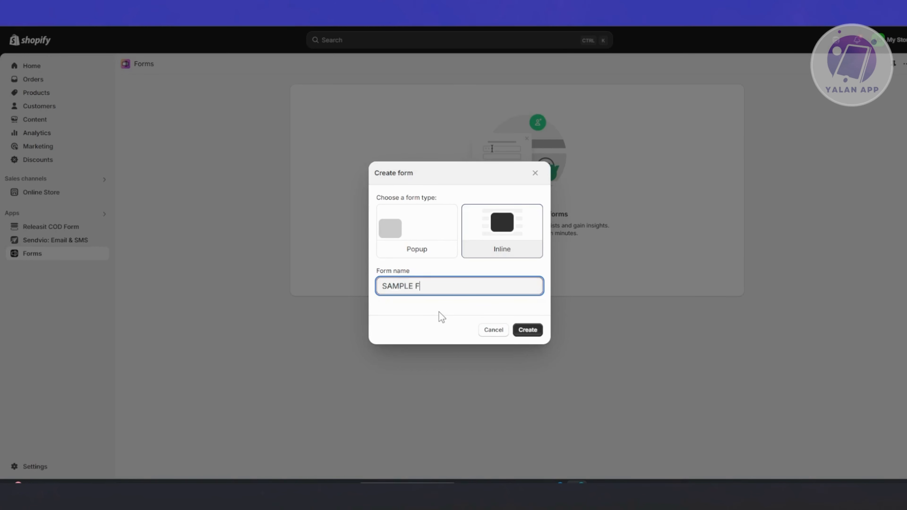
left_click(528, 330)
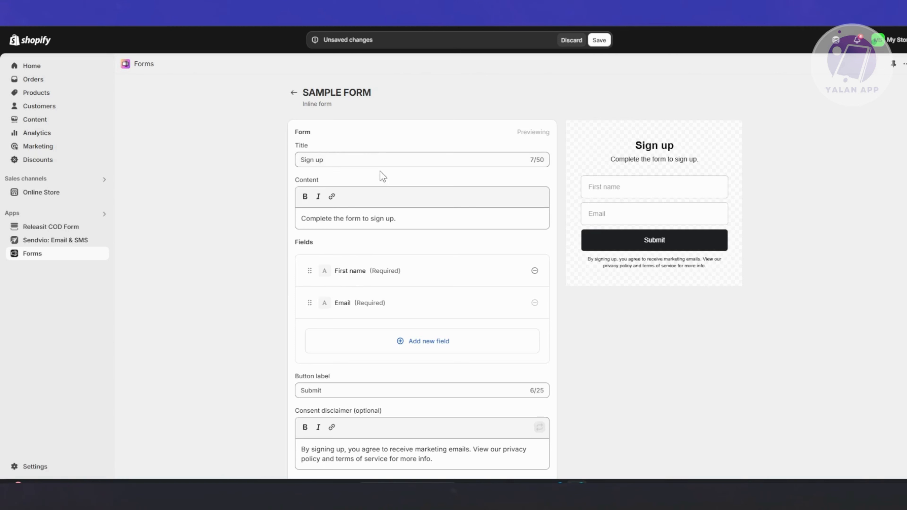
Set the form's title to "Sign up FORM".
left_click(338, 158)
left_click_drag(350, 162, 265, 158)
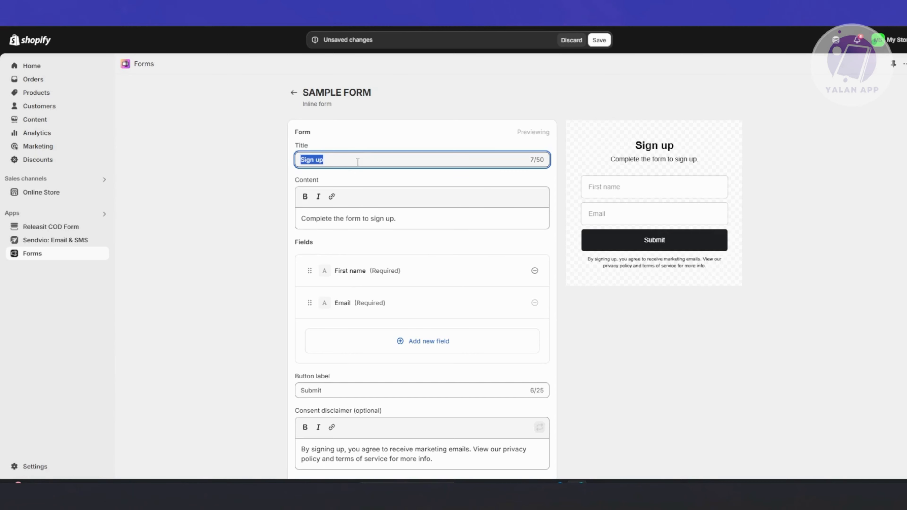
left_click(341, 166)
type("FOPR")
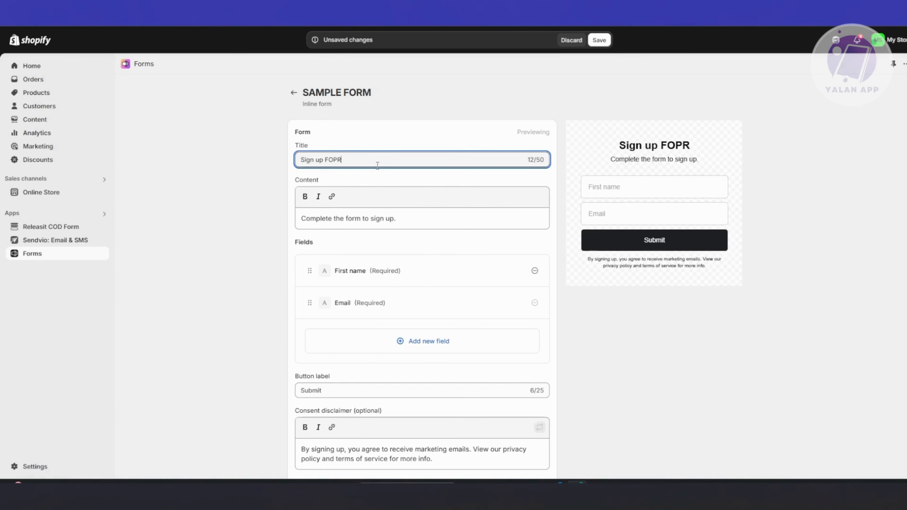
key("BackSpace")
key("BackSpace")
type("RM")
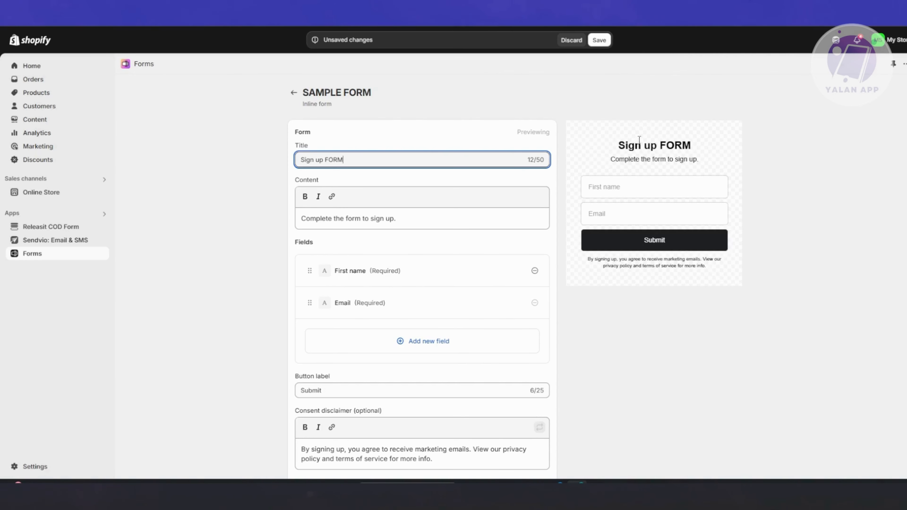
left_click(422, 223)
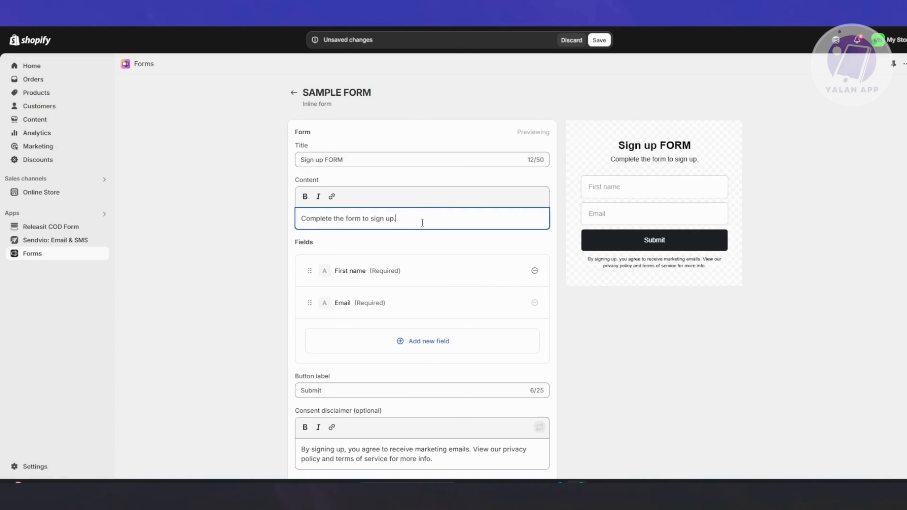
left_click_drag(614, 159, 706, 165)
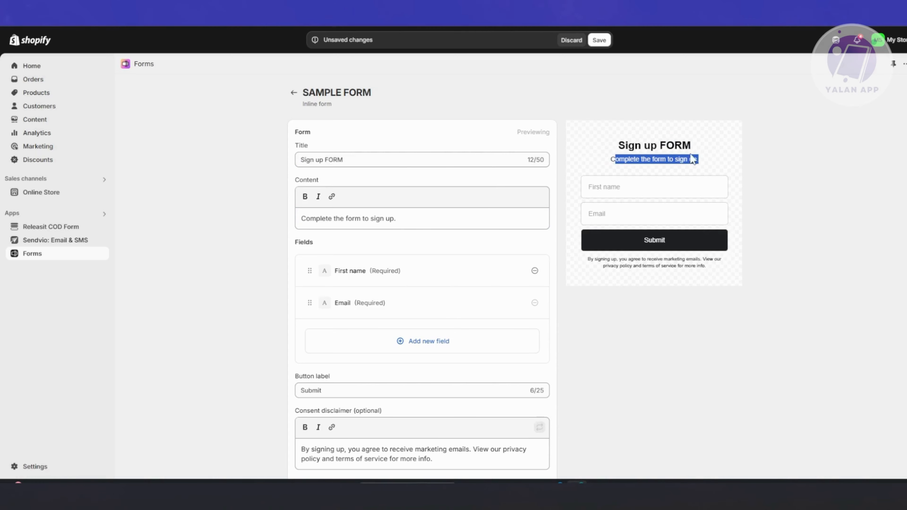
left_click(368, 225)
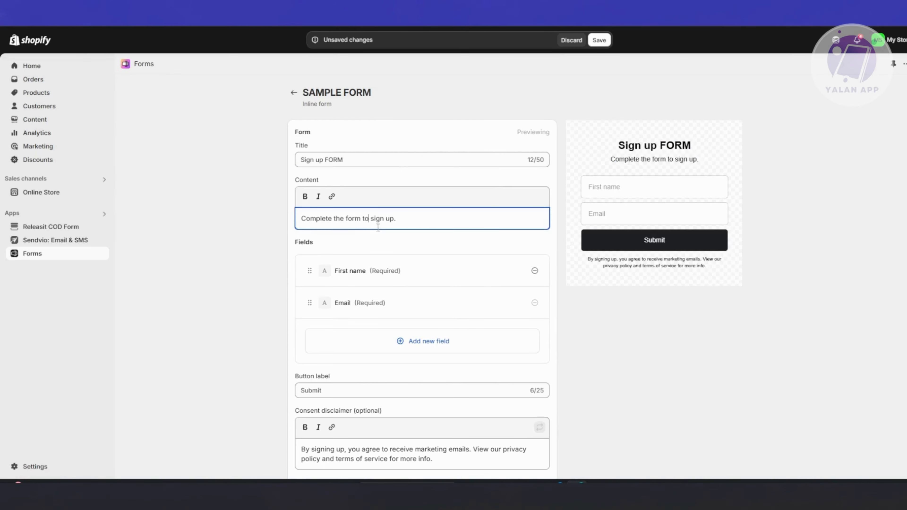
left_click(248, 298)
Add a required Phone field to the form and remove it again.
scroll(249, 297, "down", 2)
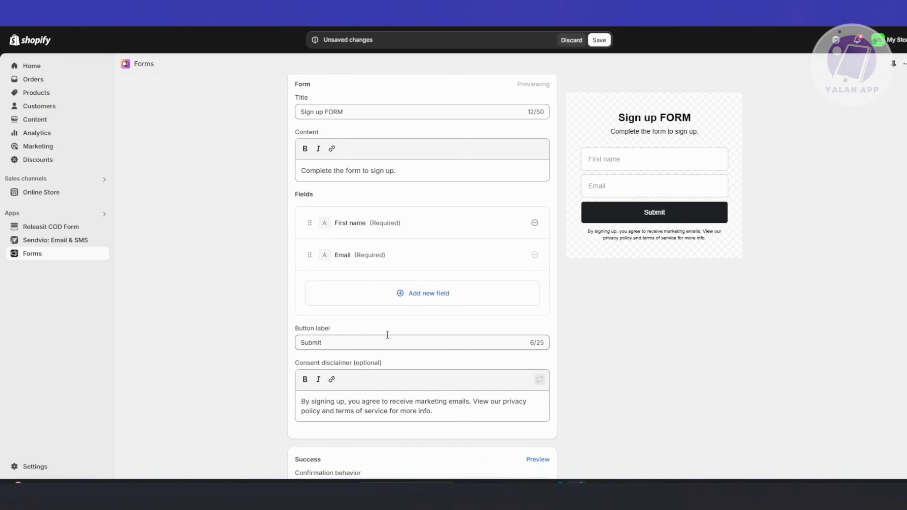
left_click(371, 295)
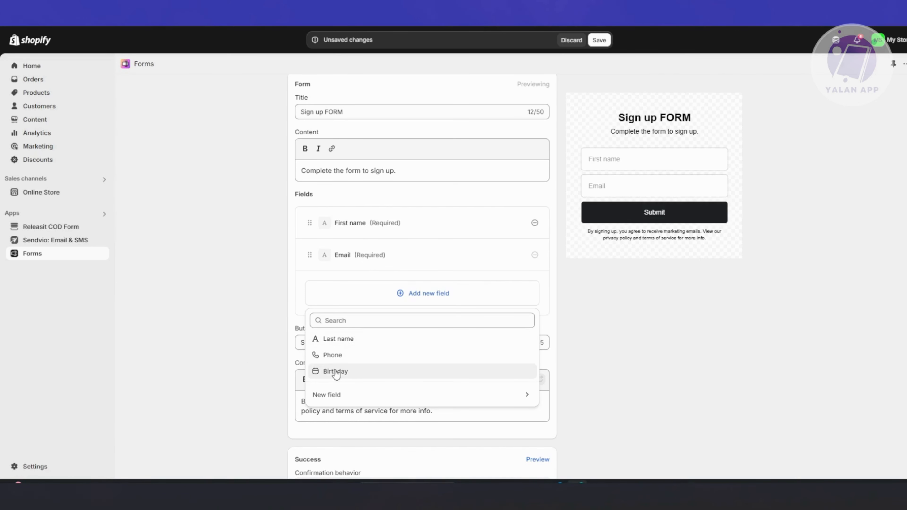
left_click(343, 356)
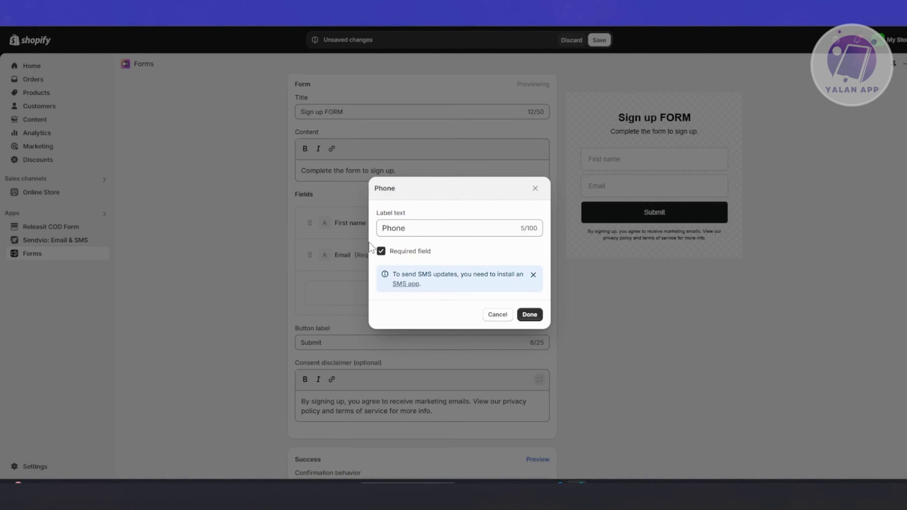
left_click(529, 314)
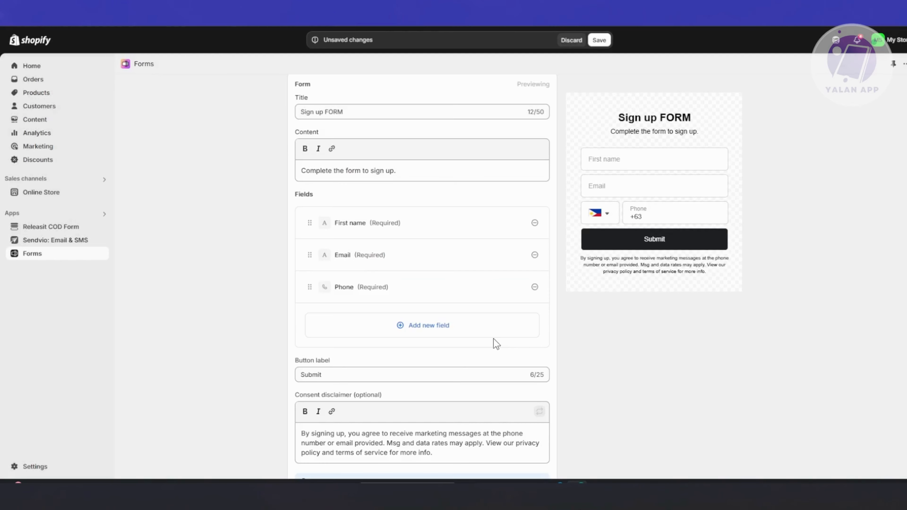
left_click(535, 288)
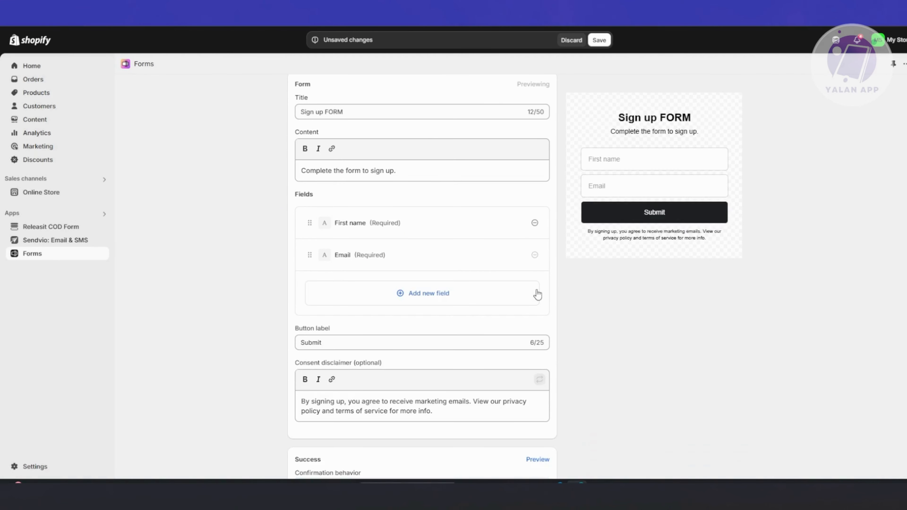
Add a Phone field to the form with the required option turned off.
left_click(474, 297)
left_click(354, 356)
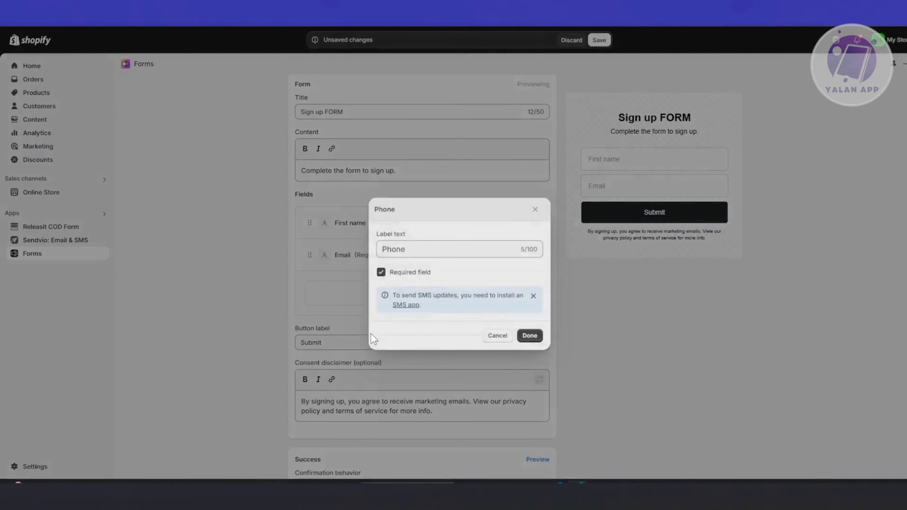
left_click(397, 250)
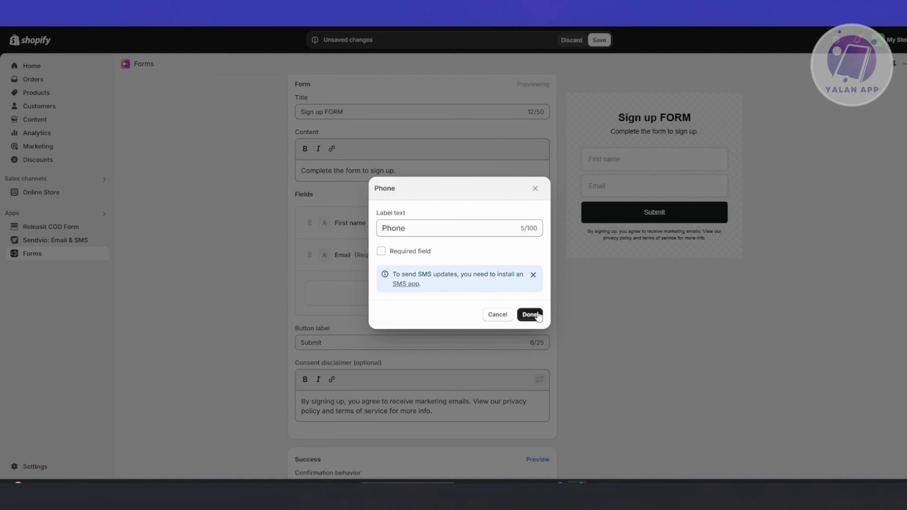
left_click(529, 315)
Add a new Date field to the form and label it "Sign up date".
left_click(374, 328)
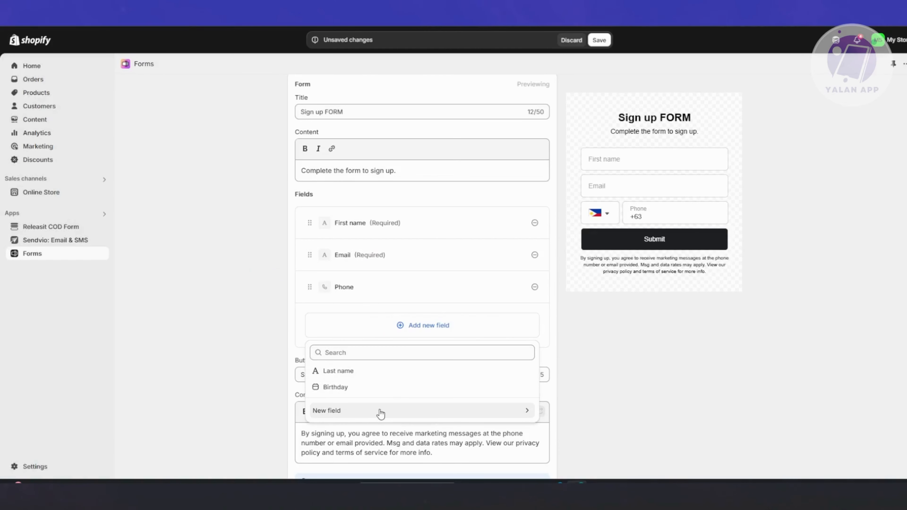
left_click(338, 413)
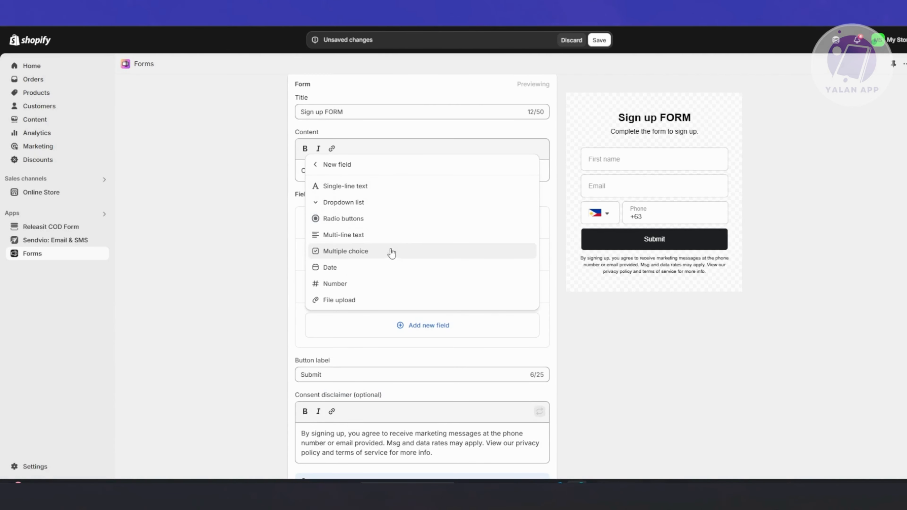
left_click(351, 275)
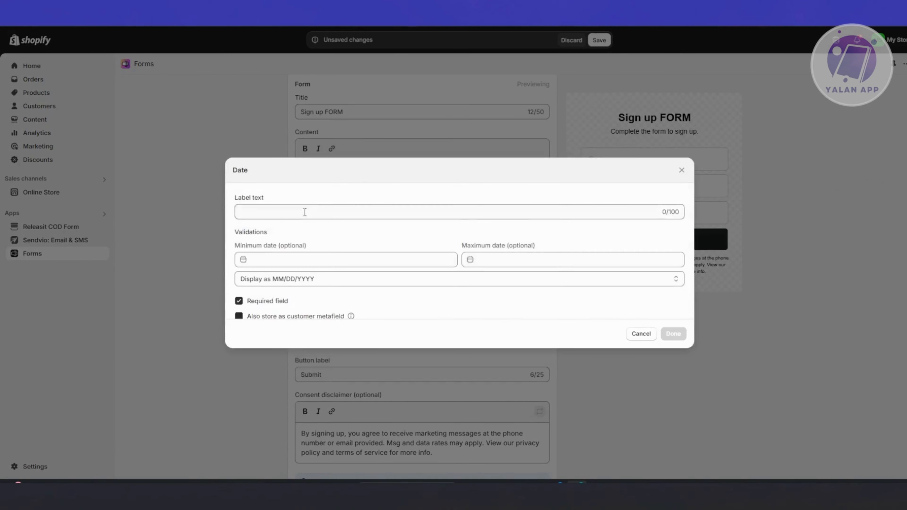
left_click(298, 184)
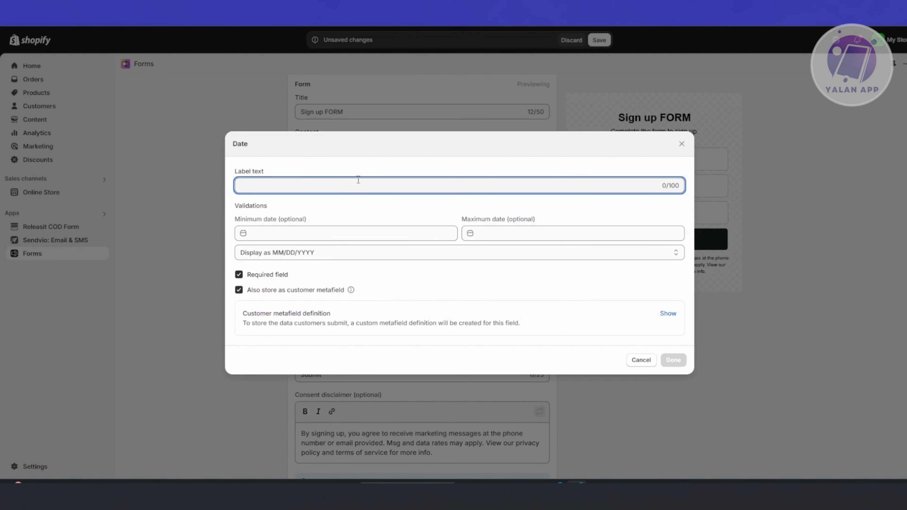
type("Sign up date")
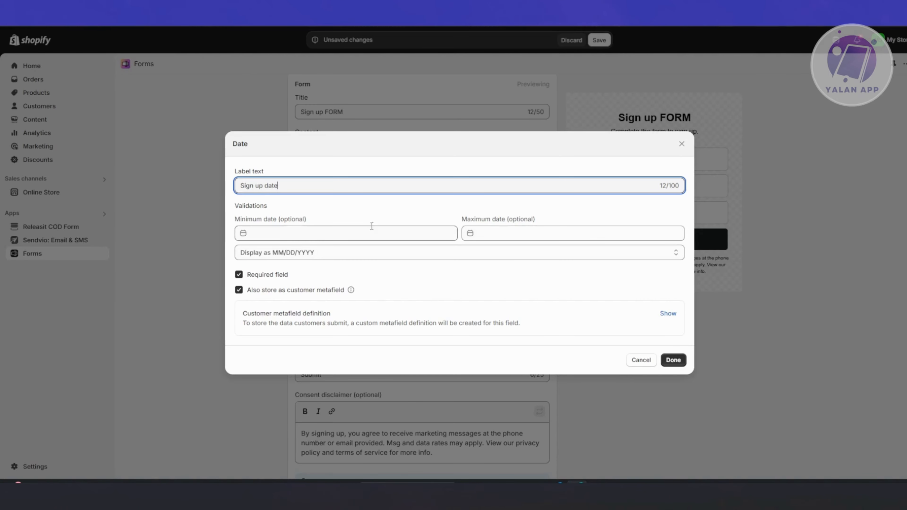
Display the date as MM/DD/YYYY, turn off storing it as a customer metafield, and finish adding the field.
left_click(309, 256)
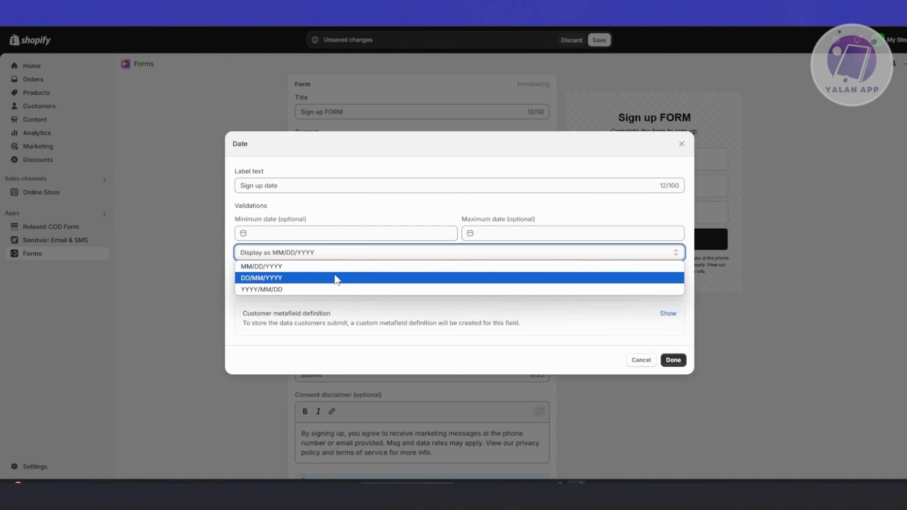
left_click(290, 269)
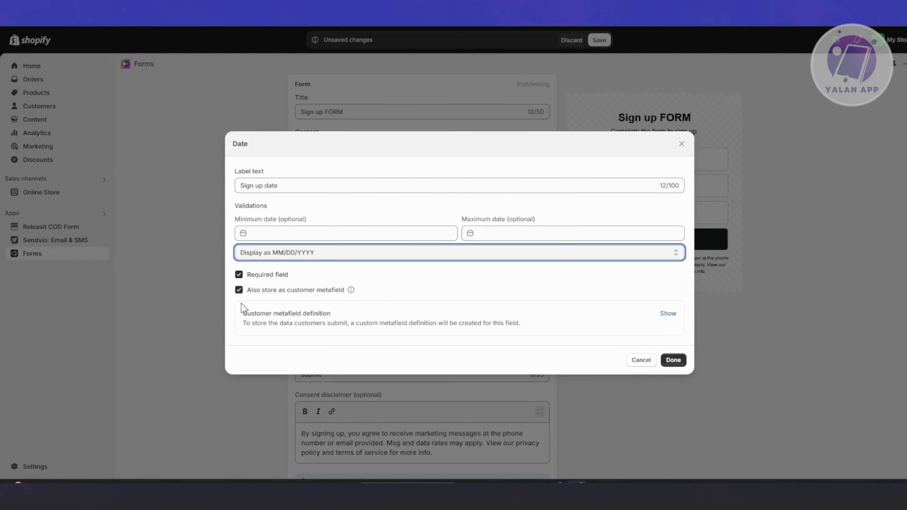
mouse_move(351, 291)
left_click(240, 289)
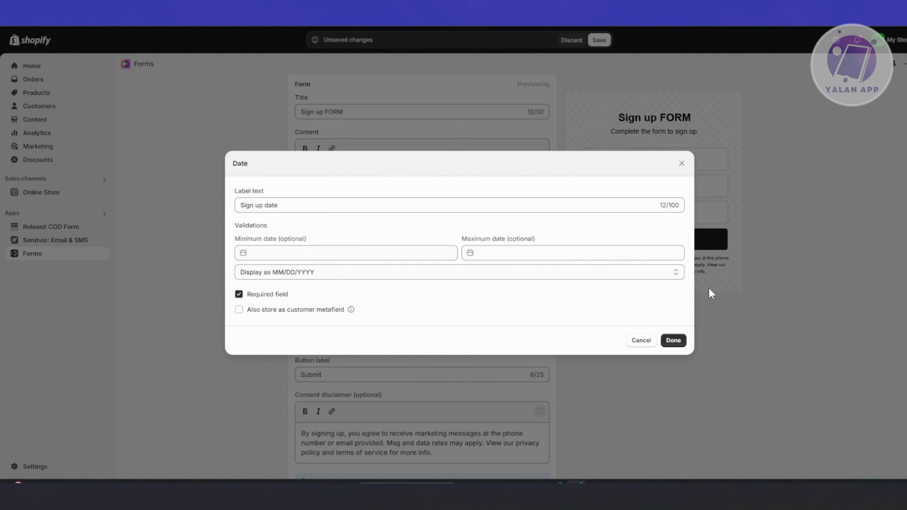
left_click(673, 340)
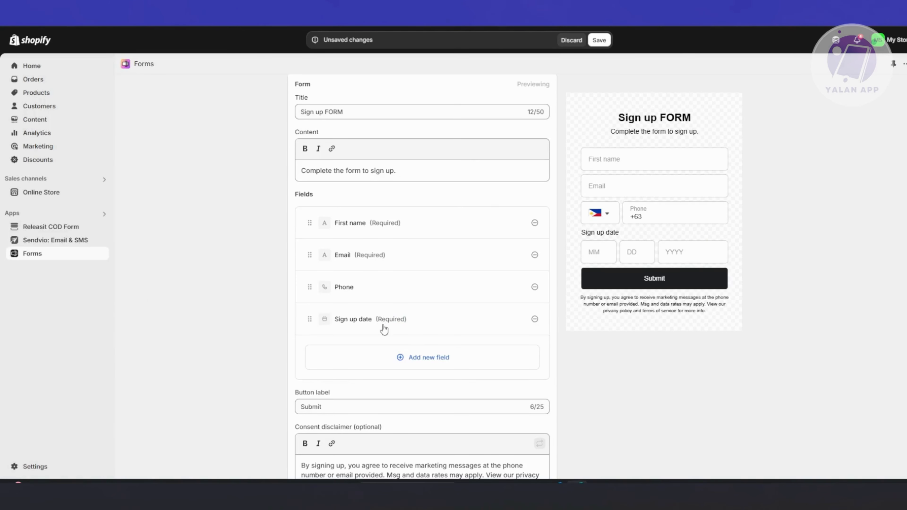
Review the form's button label and the consent disclaimer text.
scroll(428, 333, "down", 4)
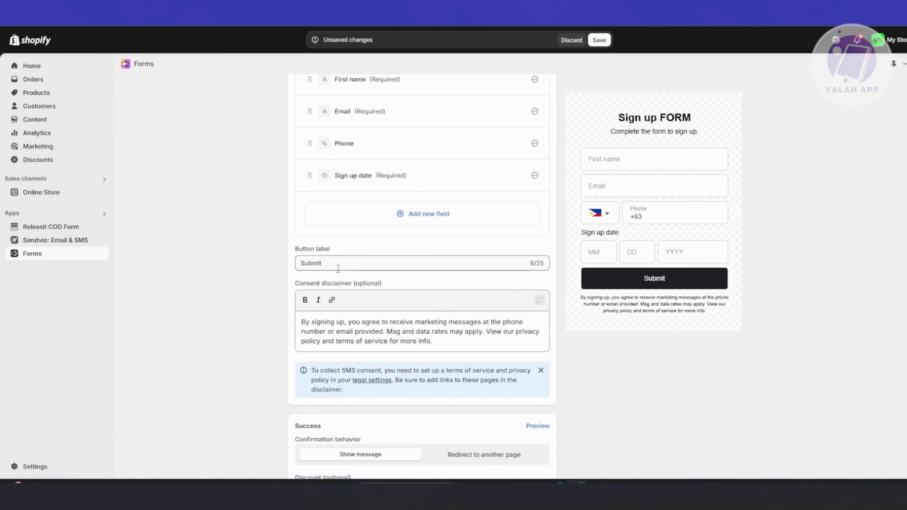
left_click_drag(342, 265, 237, 266)
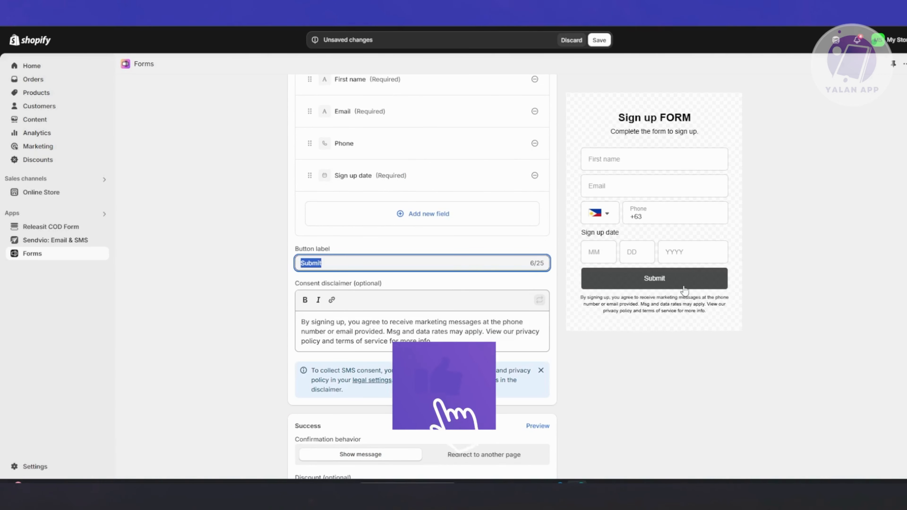
left_click(339, 261)
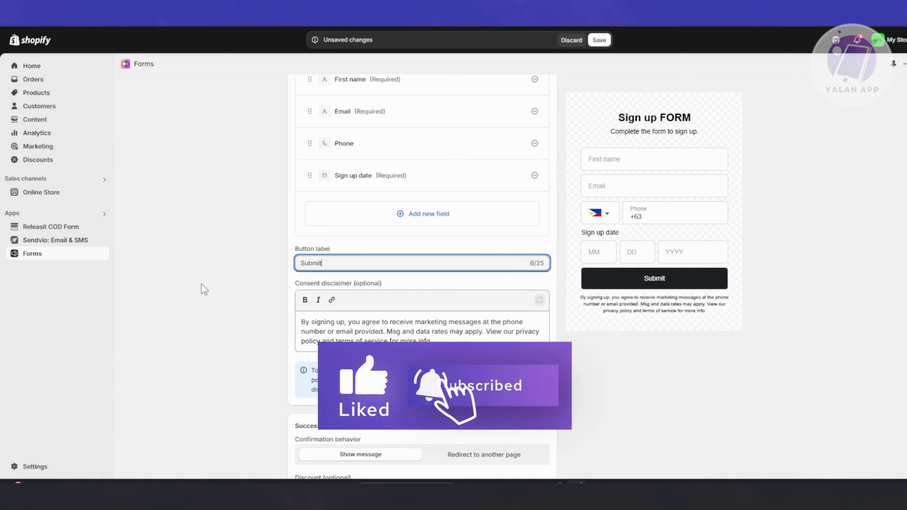
scroll(202, 284, "down", 4)
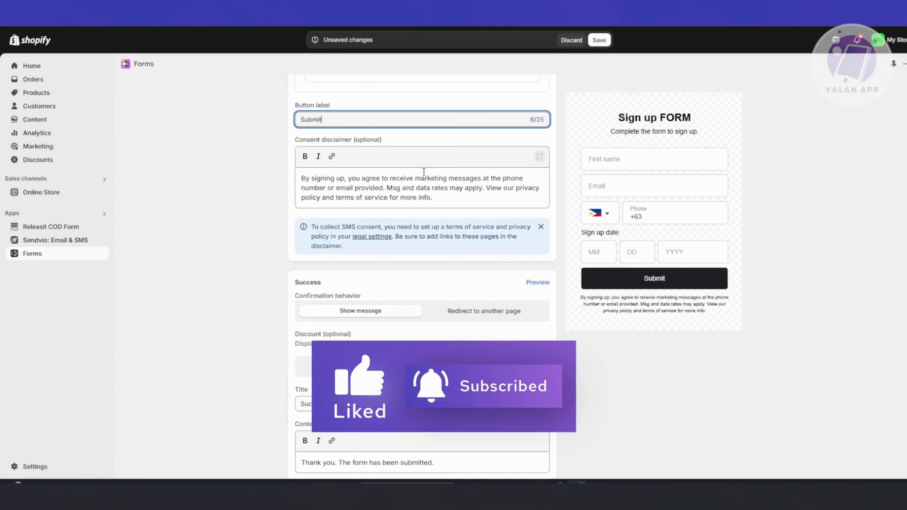
left_click_drag(306, 177, 580, 228)
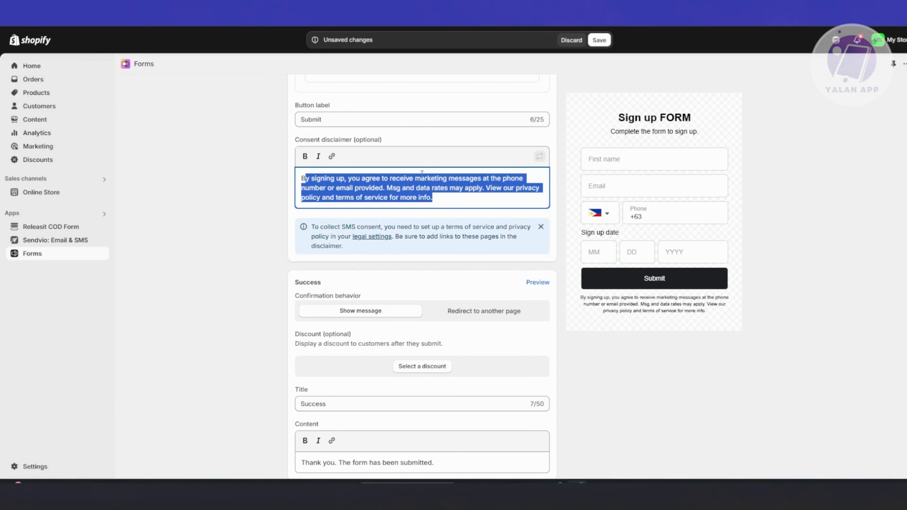
left_click(437, 198)
scroll(200, 288, "down", 3)
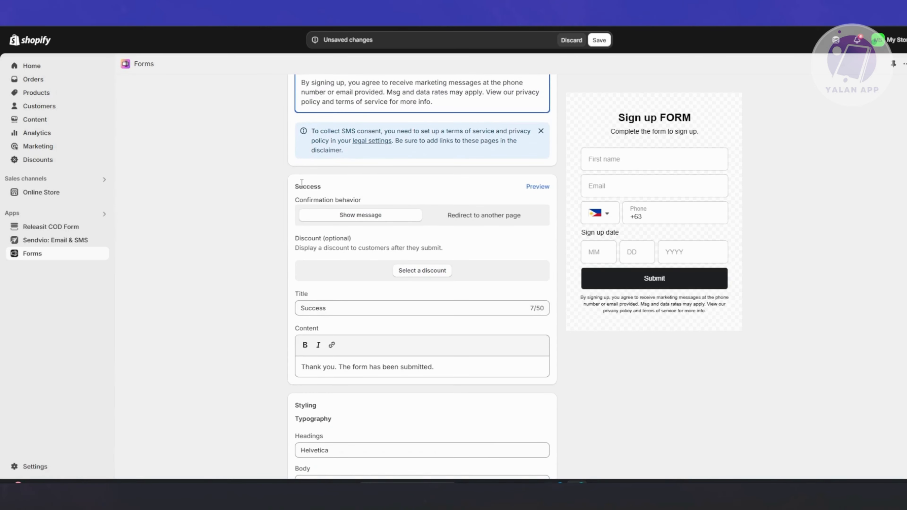
Switch the confirmation behavior to Redirect to another page and back to Show message.
left_click(465, 216)
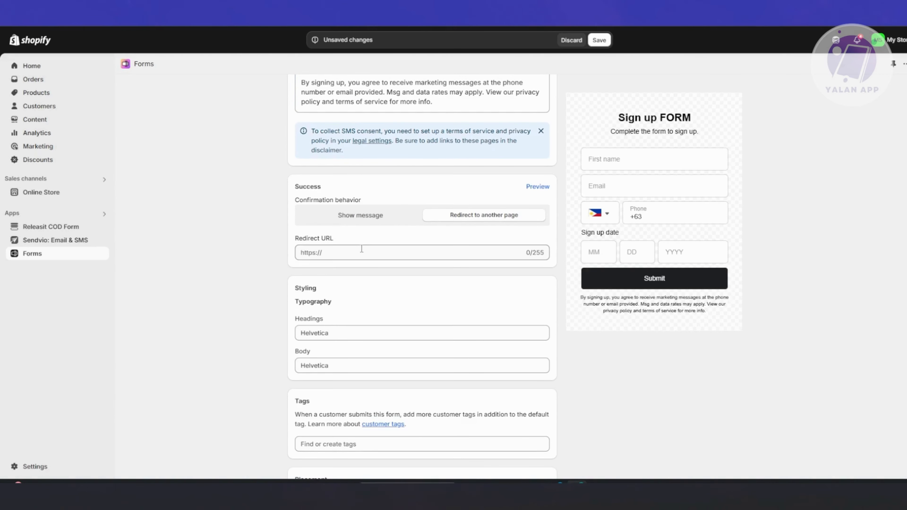
double_click(370, 228)
left_click(218, 287)
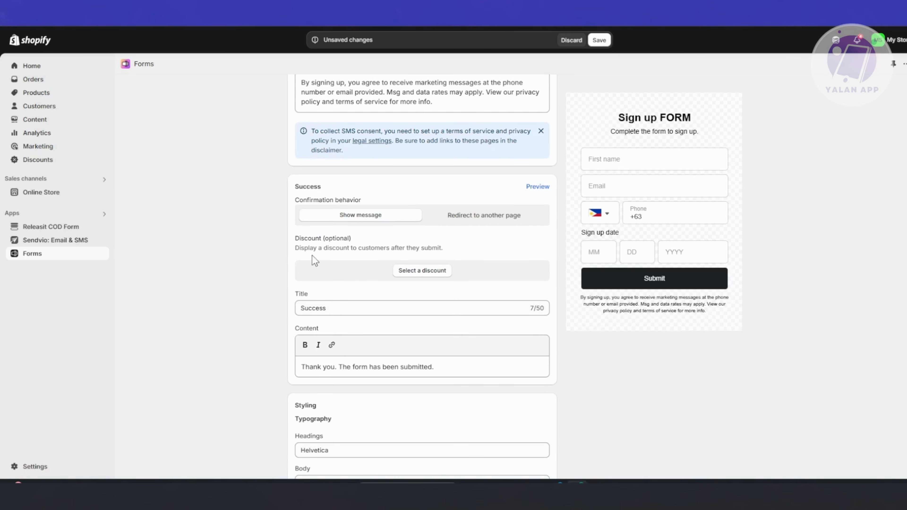
Review the success section's discount option, title and content message.
left_click_drag(298, 248, 446, 252)
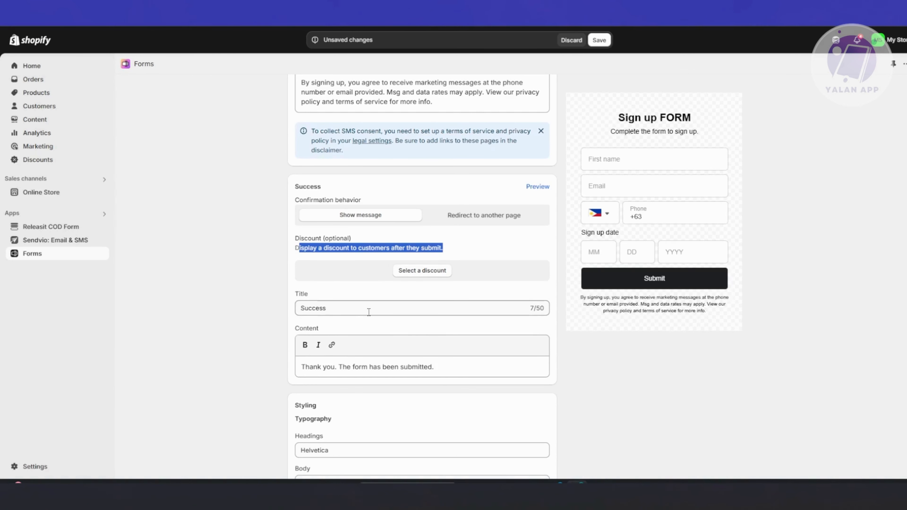
left_click(363, 307)
left_click_drag(363, 304, 275, 307)
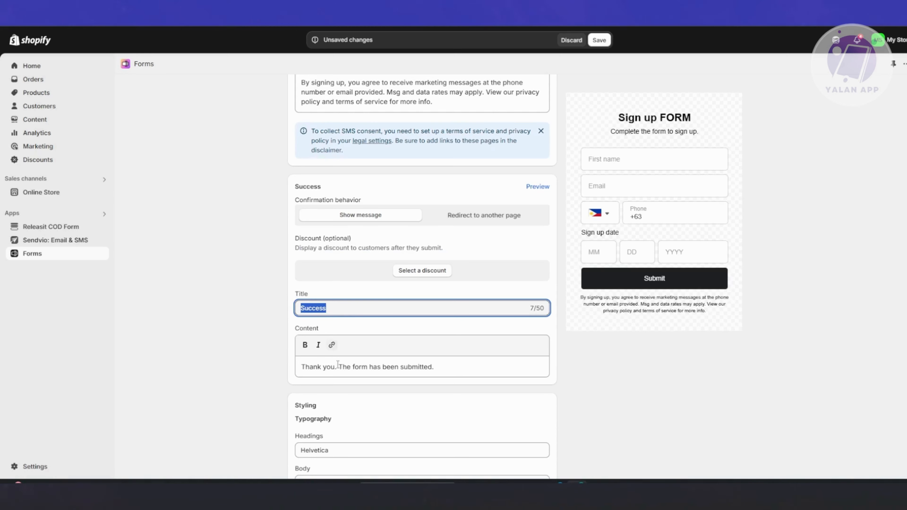
left_click(451, 364)
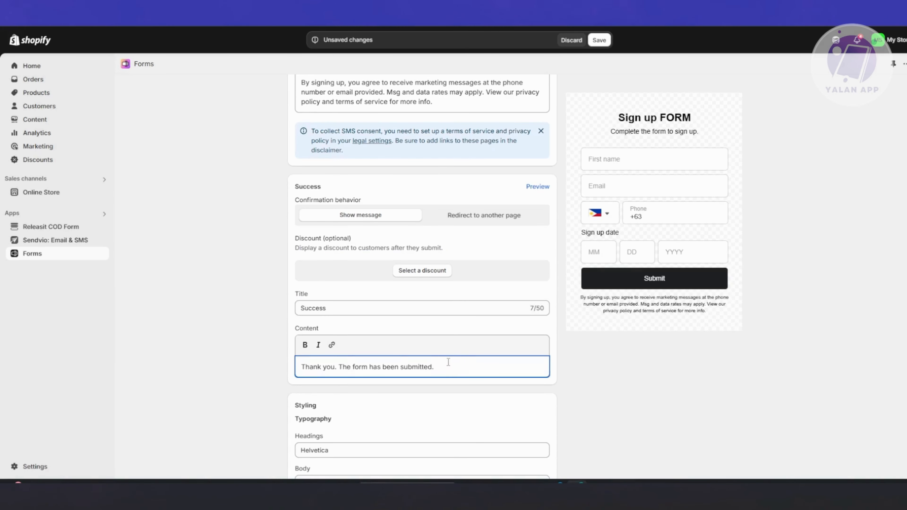
left_click_drag(440, 365, 339, 367)
left_click(461, 364)
Look through the fonts available for the form's headings without choosing a different one.
scroll(242, 339, "down", 5)
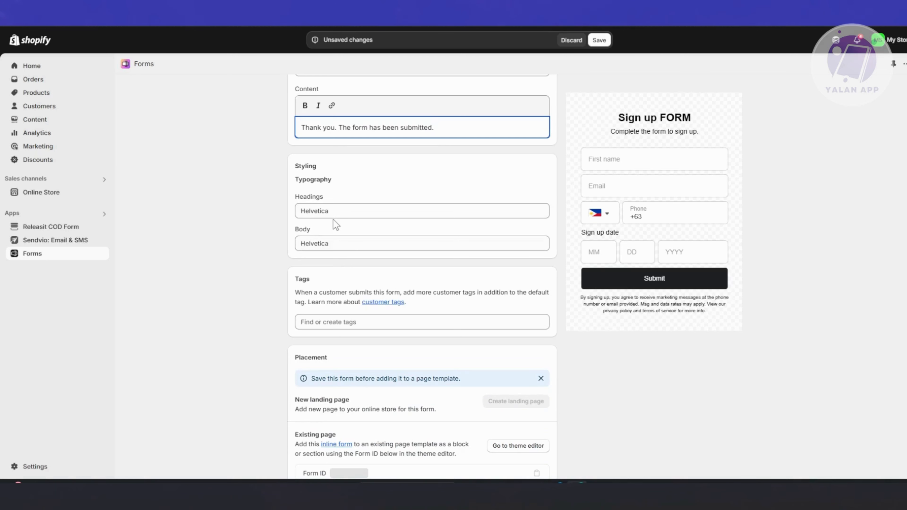
left_click(351, 207)
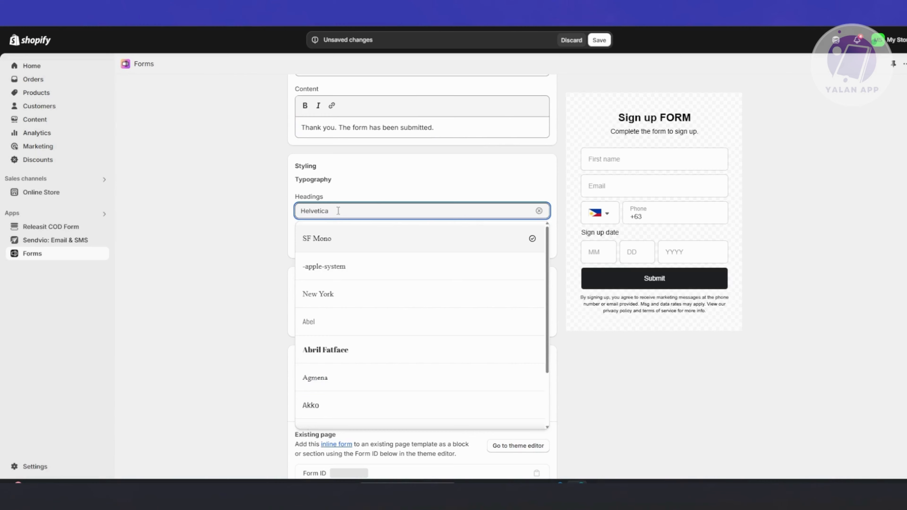
left_click(268, 216)
left_click(358, 214)
left_click(208, 253)
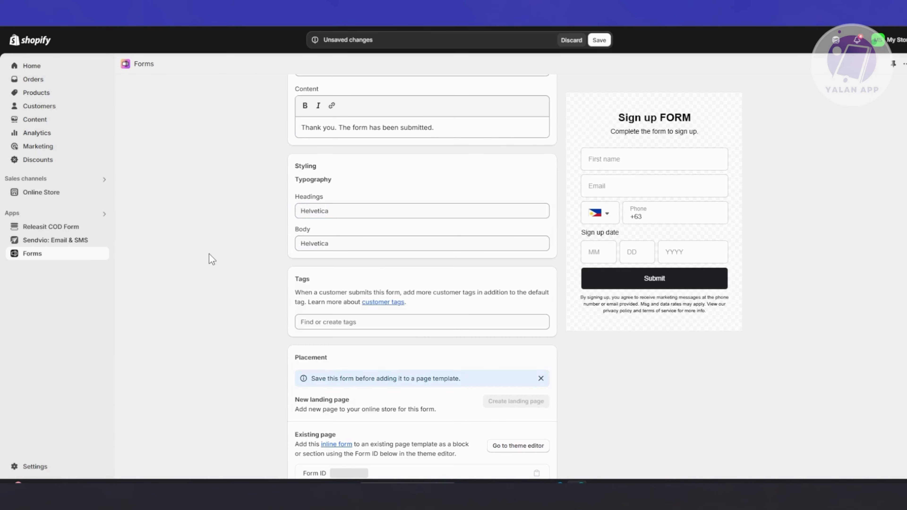
Try Abril Fatface as the form's body font, and set it back to Helvetica.
left_click(346, 244)
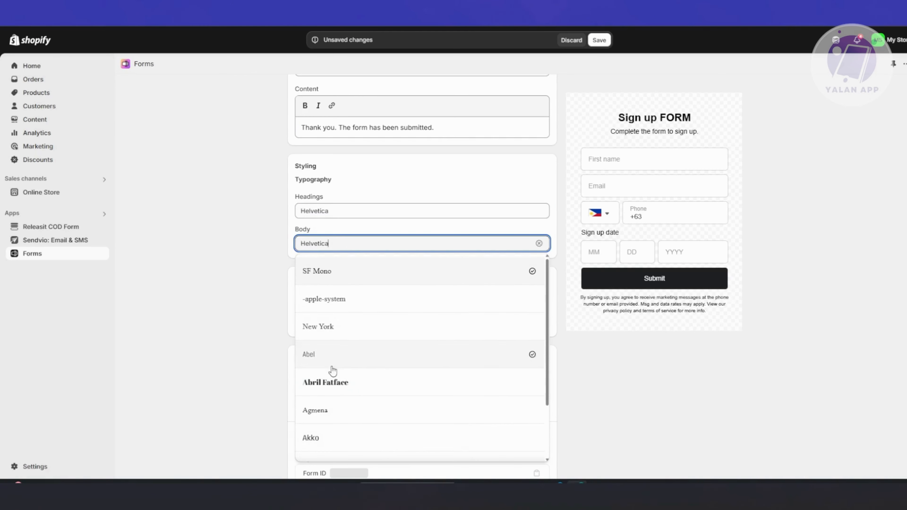
left_click(348, 382)
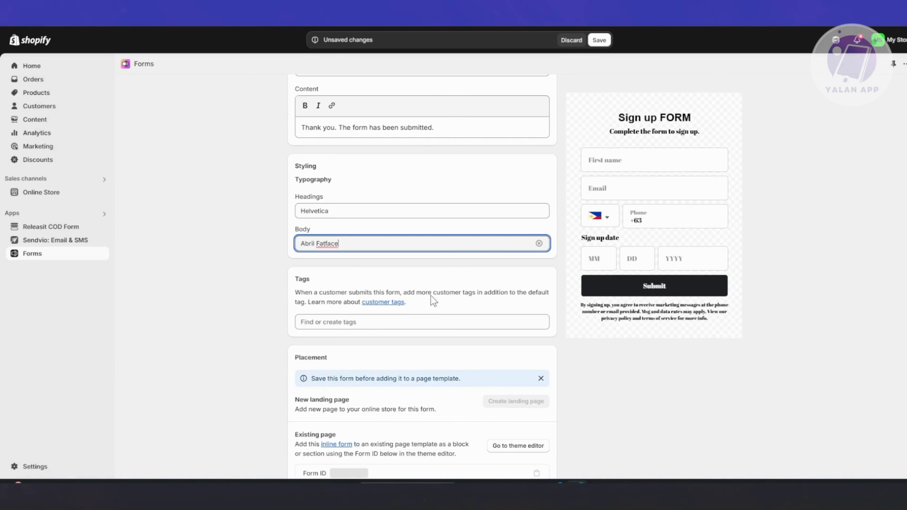
left_click(369, 245)
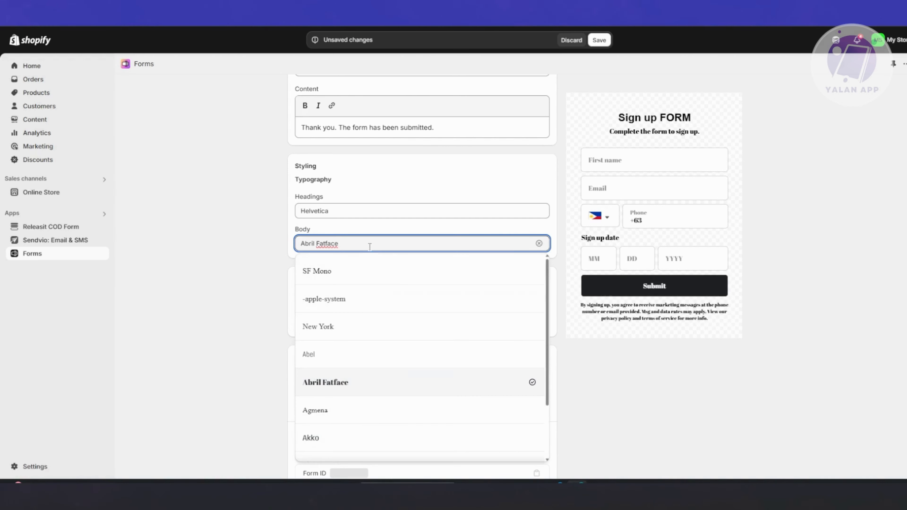
scroll(363, 337, "up", 1)
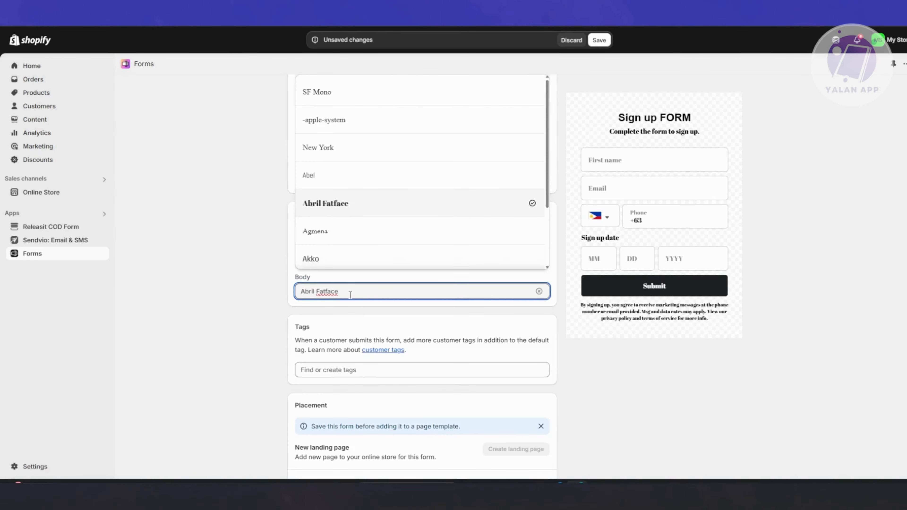
left_click_drag(350, 294, 282, 295)
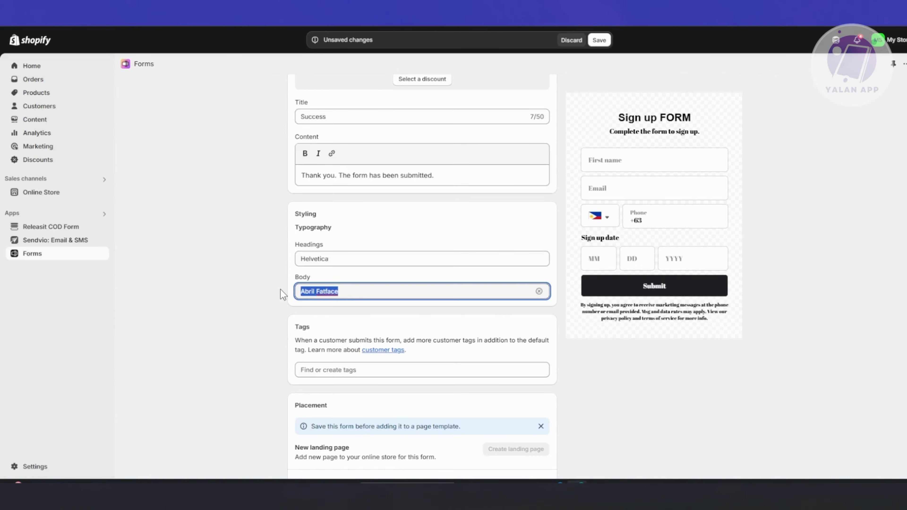
type("he")
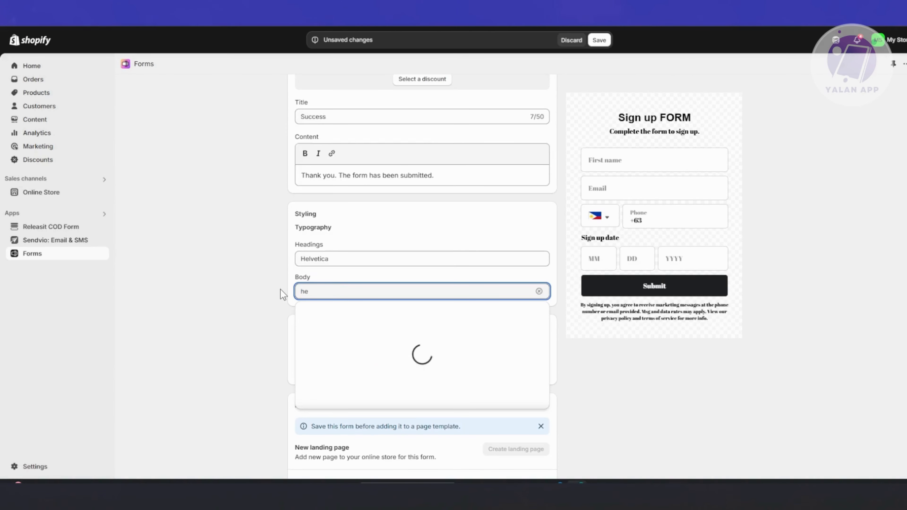
type("lve")
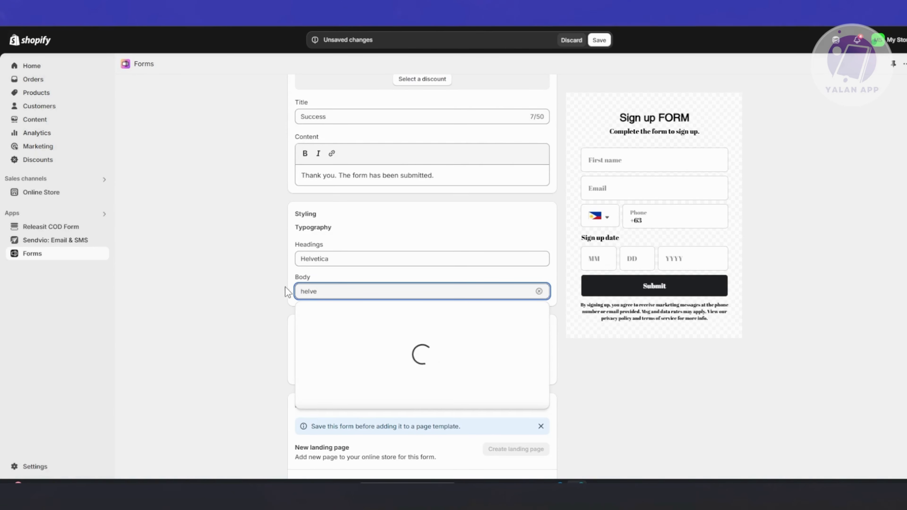
left_click(346, 324)
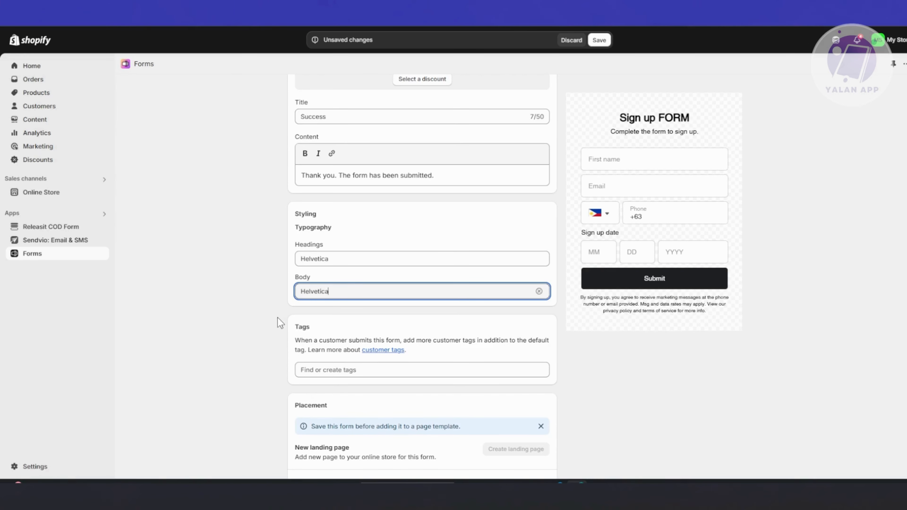
Examine the form's customer tags, page placement options and Form ID.
scroll(280, 323, "down", 1)
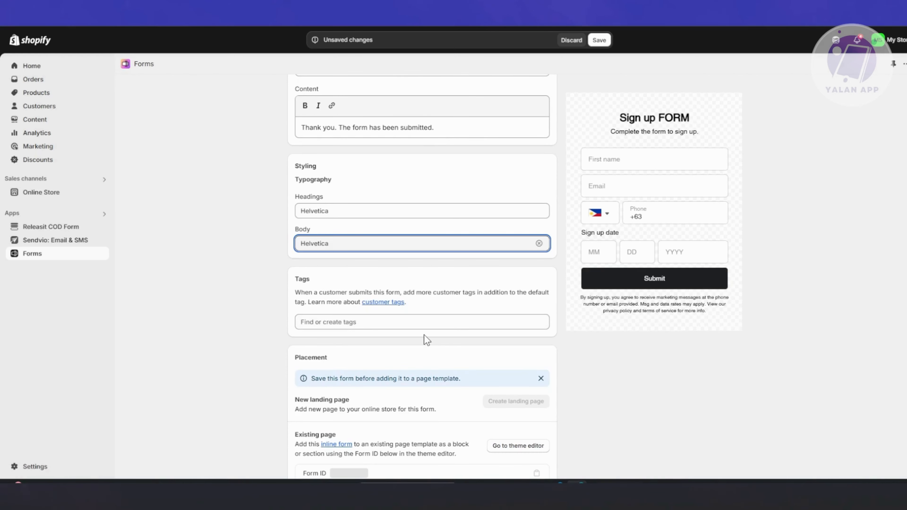
left_click(325, 325)
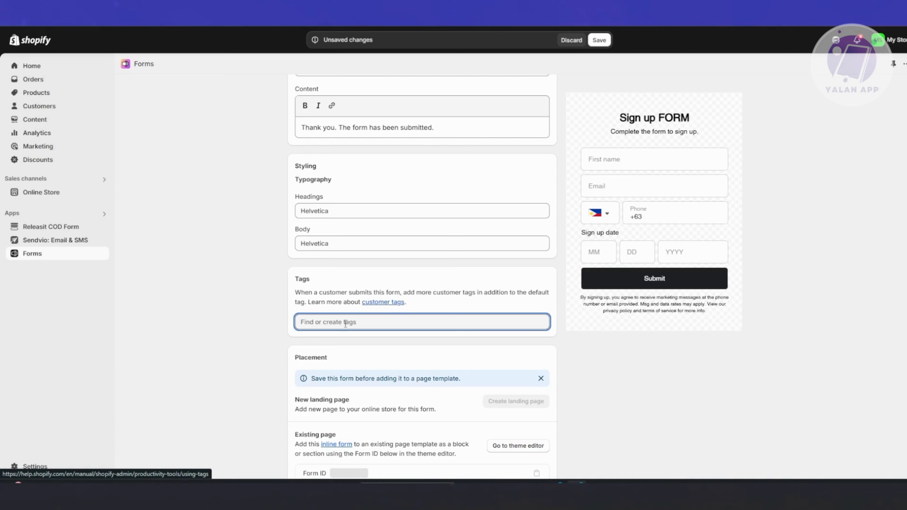
scroll(244, 346, "down", 5)
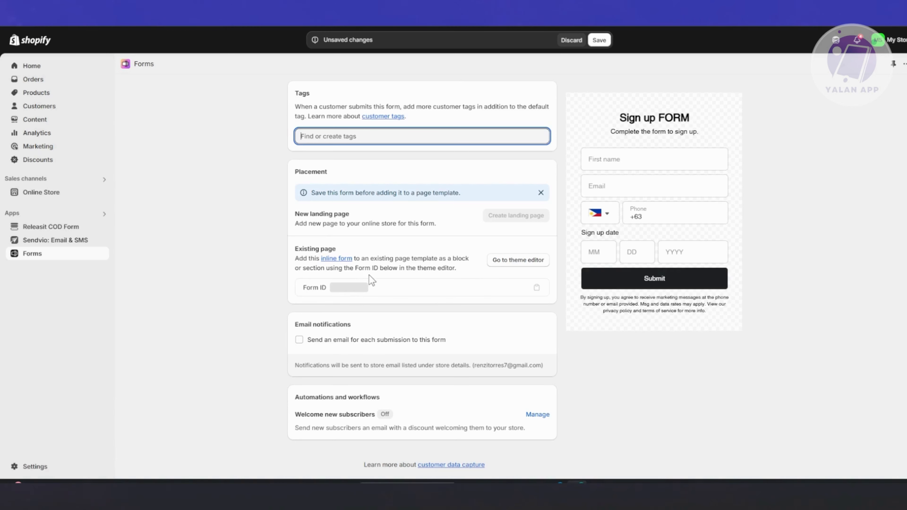
left_click(350, 290)
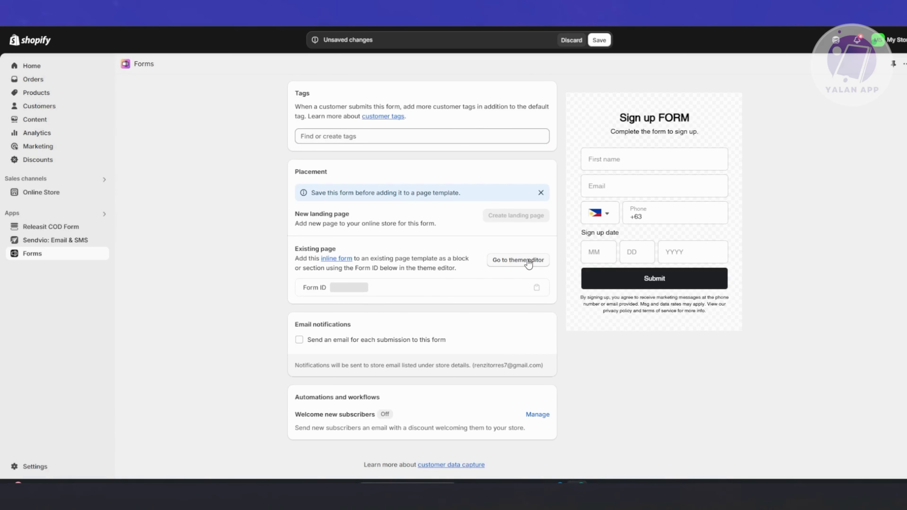
Save the sign-up form and highlight its Form ID in the existing page placement section.
left_click(606, 40)
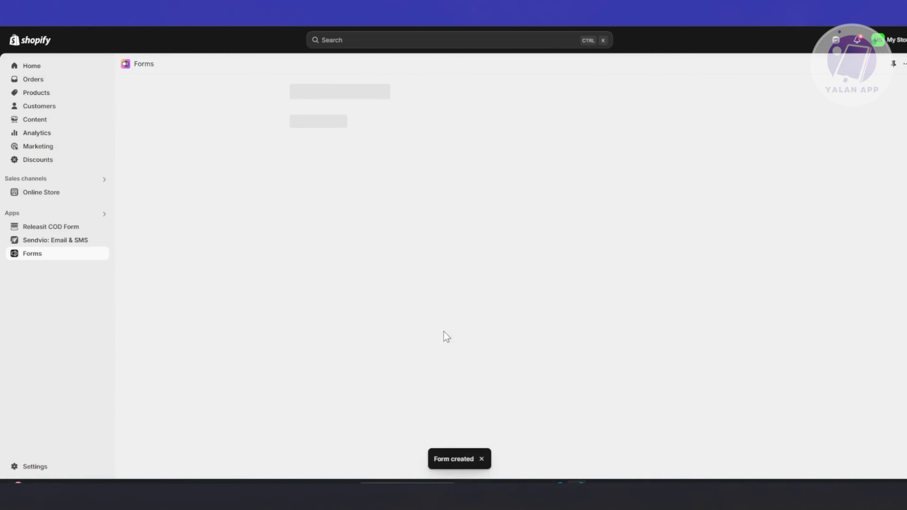
scroll(375, 323, "down", 10)
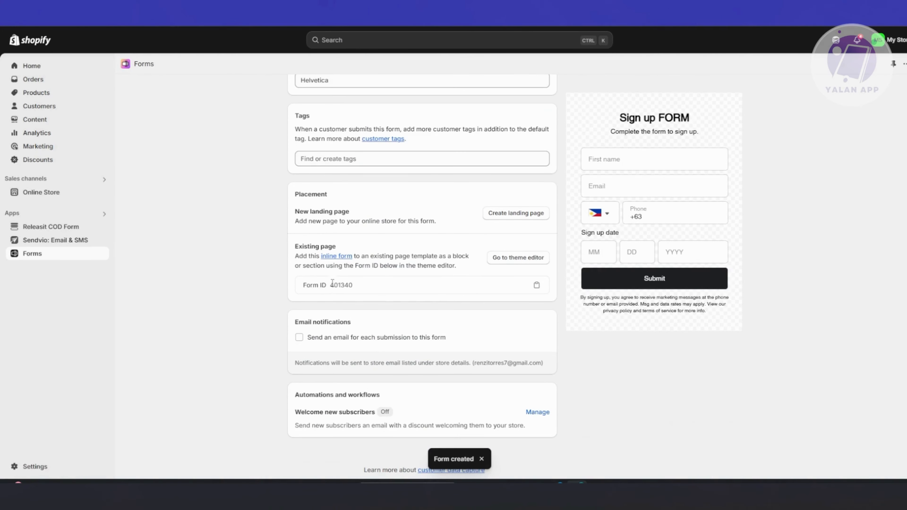
left_click_drag(331, 285, 384, 285)
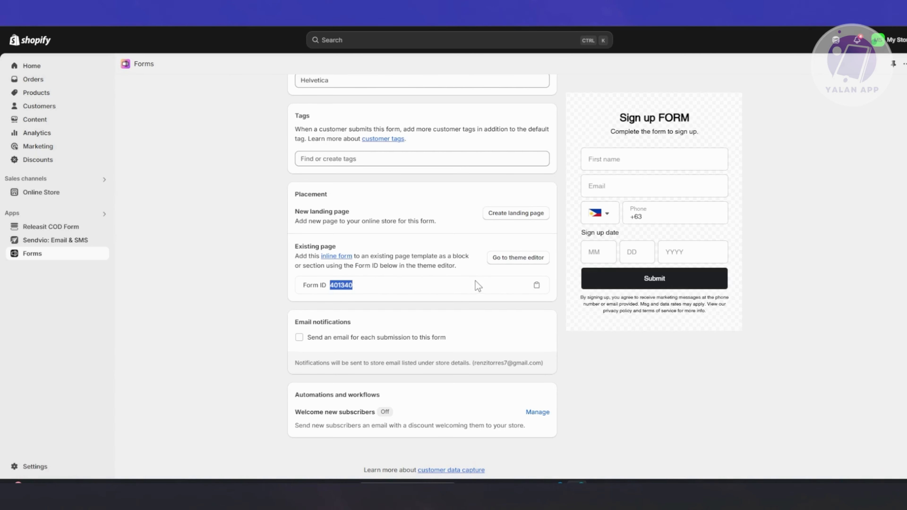
Try enabling the email notification for each submission to this form, and turn it back off.
scroll(520, 303, "down", 1)
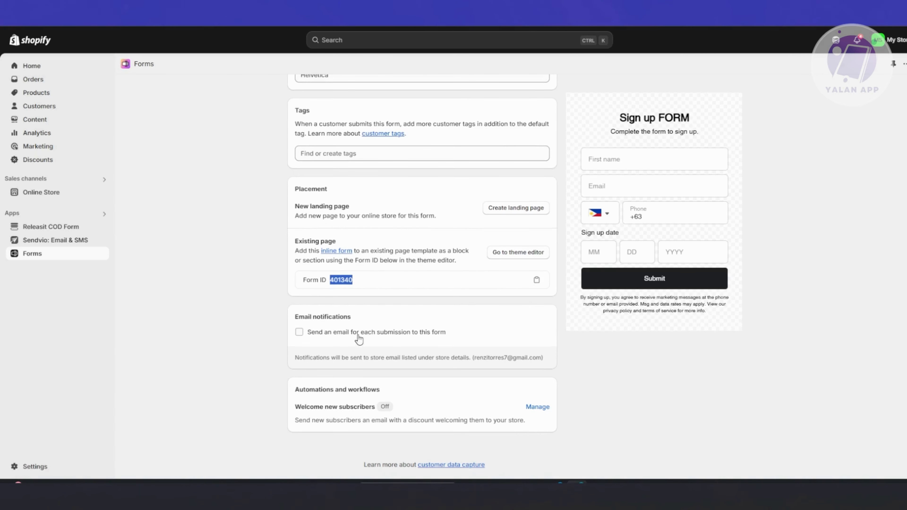
left_click(299, 332)
left_click(300, 332)
Open the management of the welcome new subscribers automation and look through the automation templates.
left_click(539, 407)
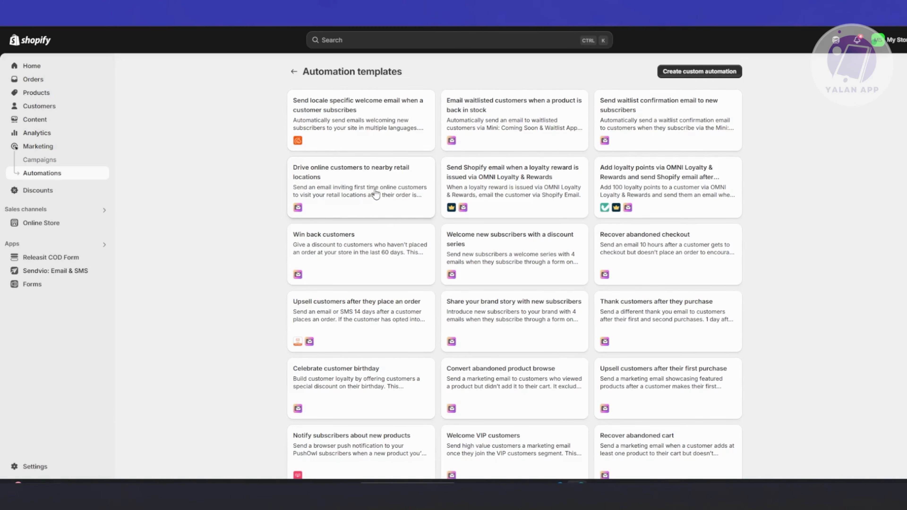
scroll(375, 194, "down", 3)
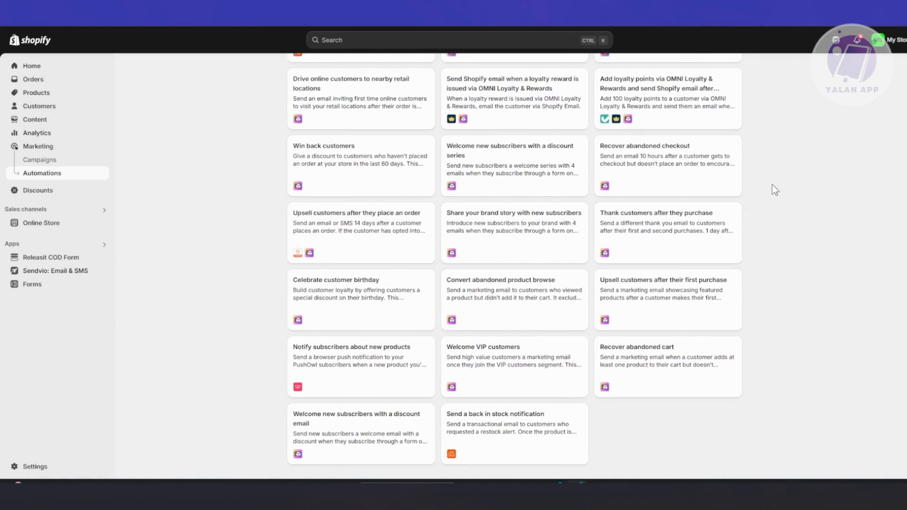
scroll(767, 178, "up", 3)
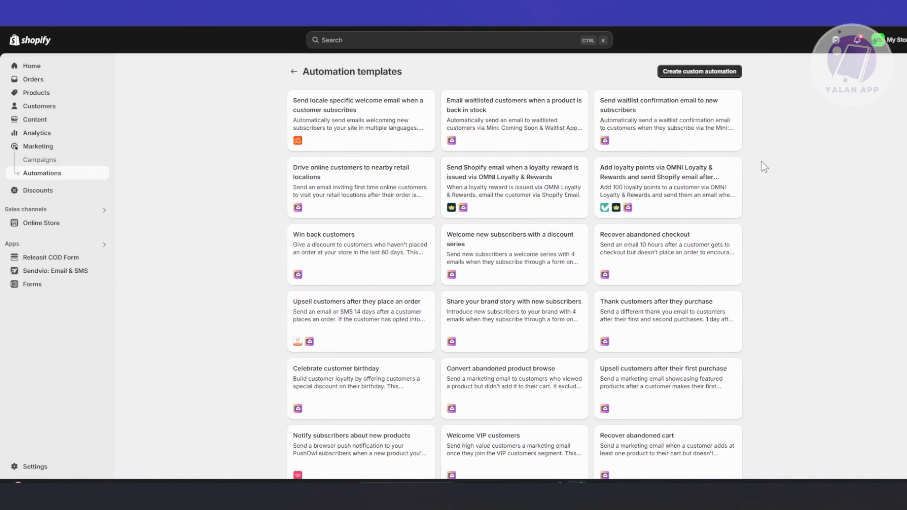
Install Shopify Flow for a custom automation and start building a new workflow with trigger selection.
left_click(718, 76)
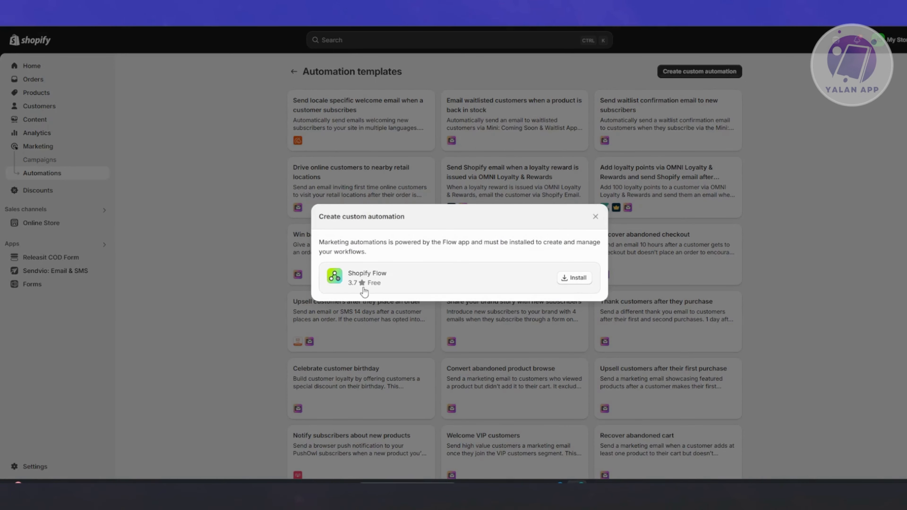
left_click(584, 280)
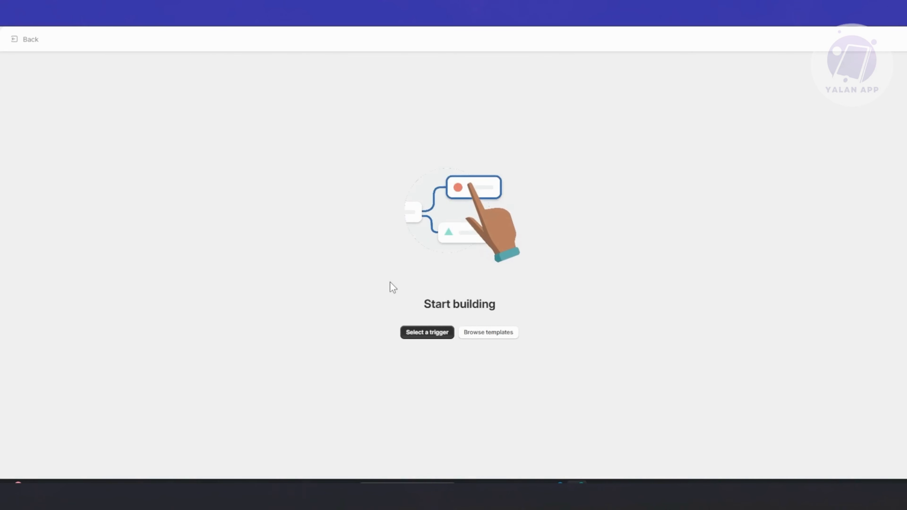
left_click(424, 342)
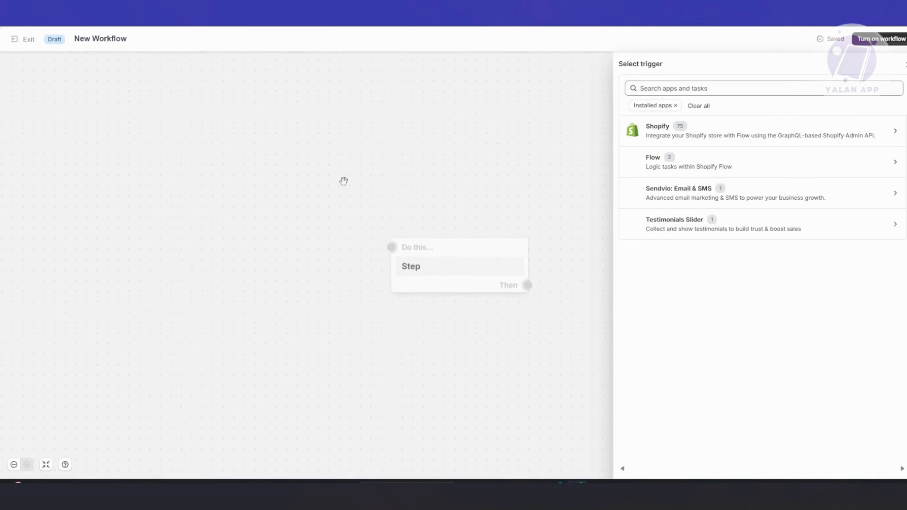
Shift the placeholder step on the workflow canvas and look through the available Shopify triggers.
left_click_drag(439, 250, 334, 173)
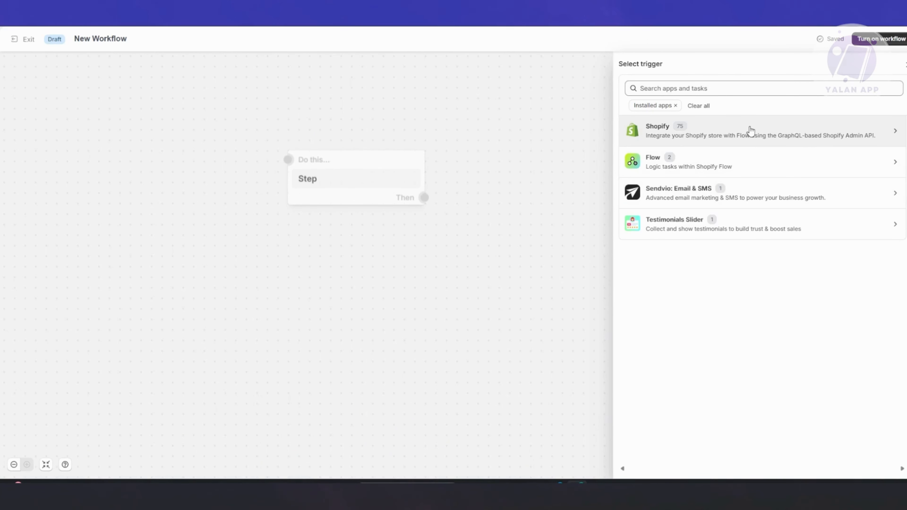
left_click(733, 144)
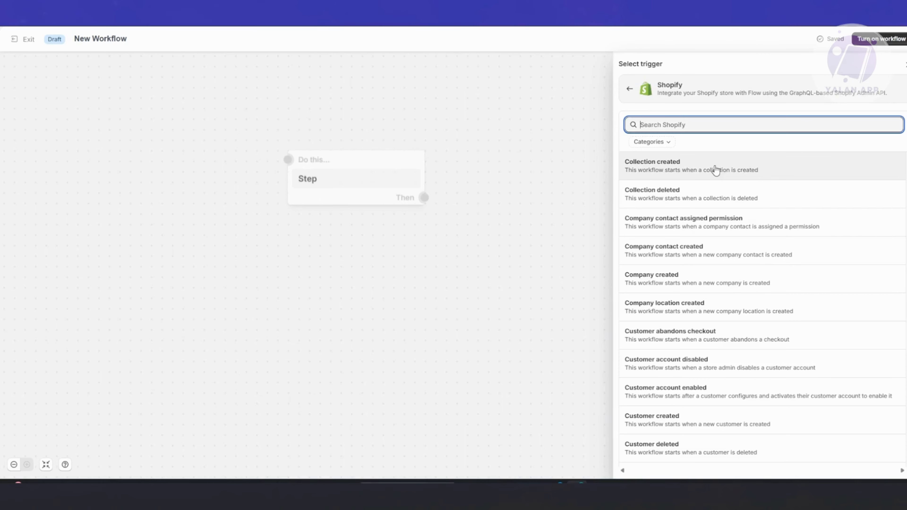
scroll(780, 280, "down", 10)
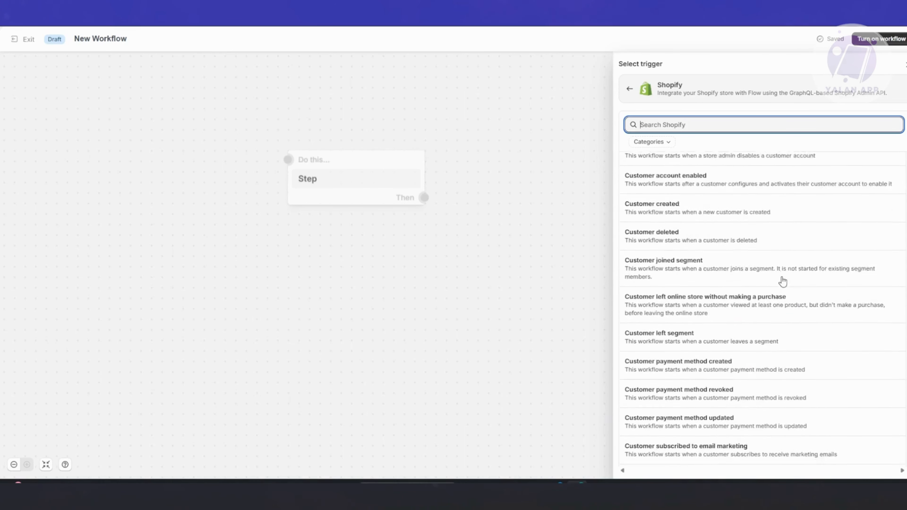
scroll(781, 282, "down", 10)
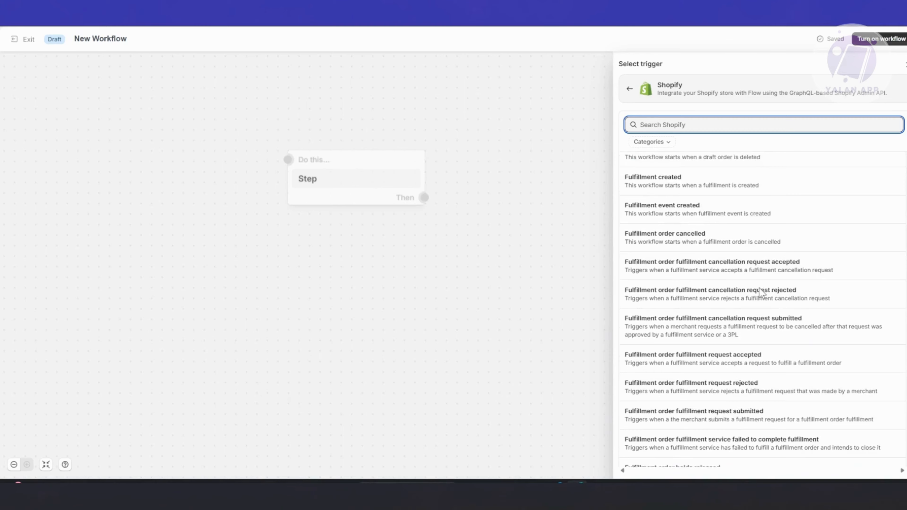
scroll(755, 292, "down", 8)
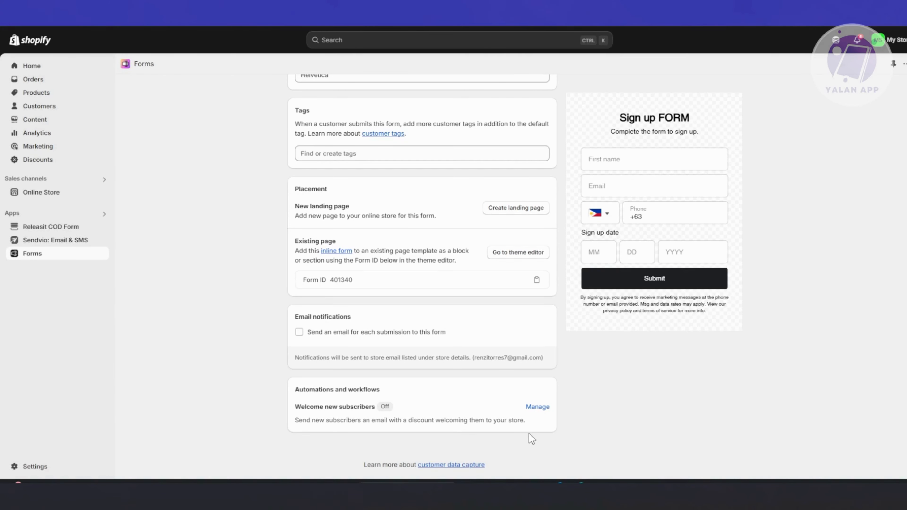
Review SAMPLE FORM's reporting period options and its submissions page, and return to the form.
scroll(546, 418, "up", 15)
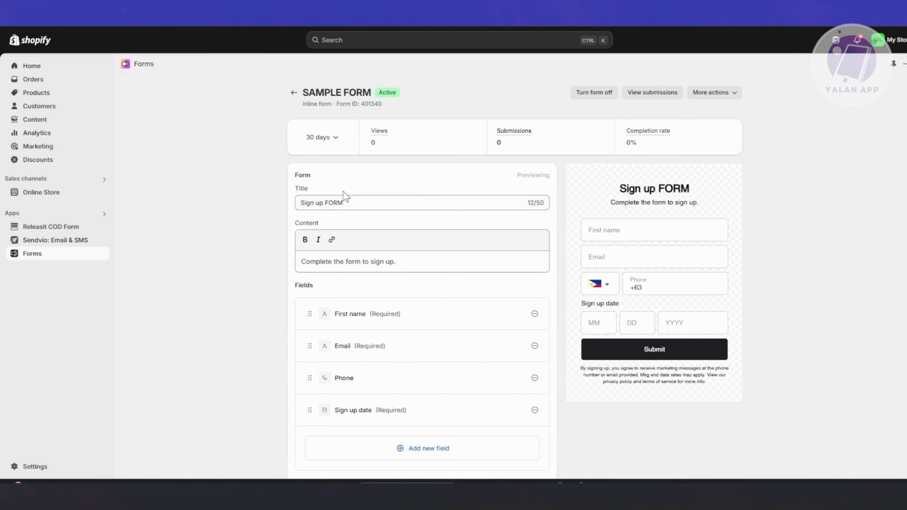
left_click(335, 138)
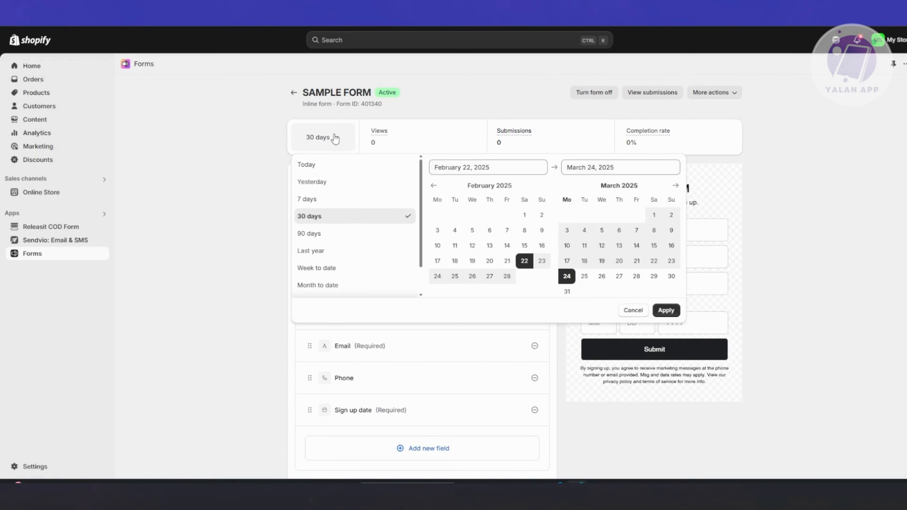
left_click(334, 138)
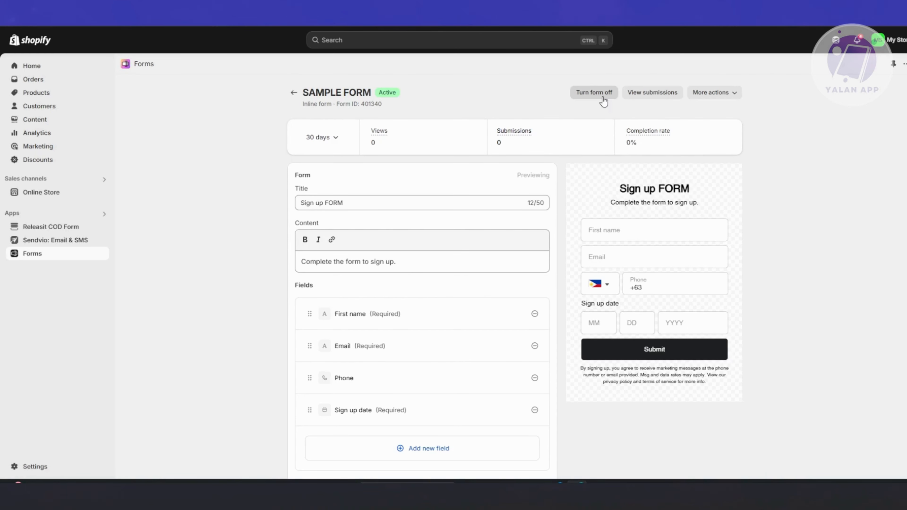
left_click(673, 96)
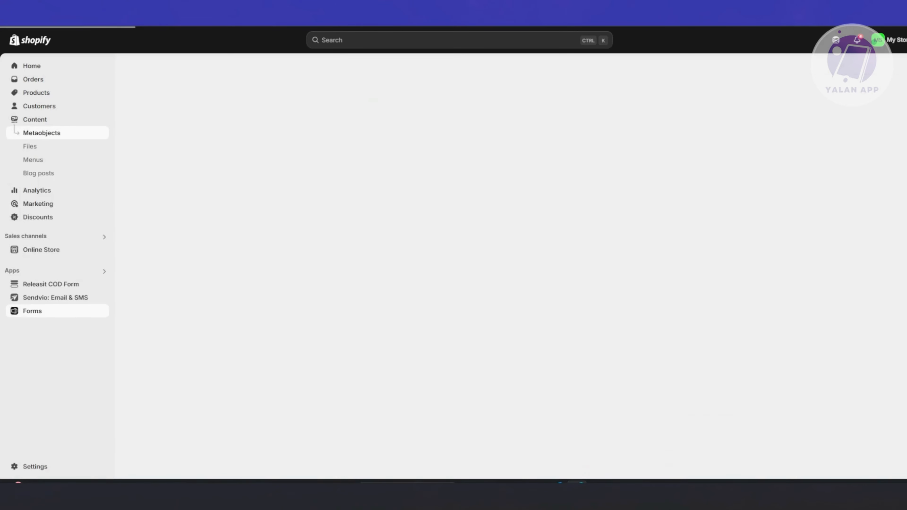
left_click(10, 26)
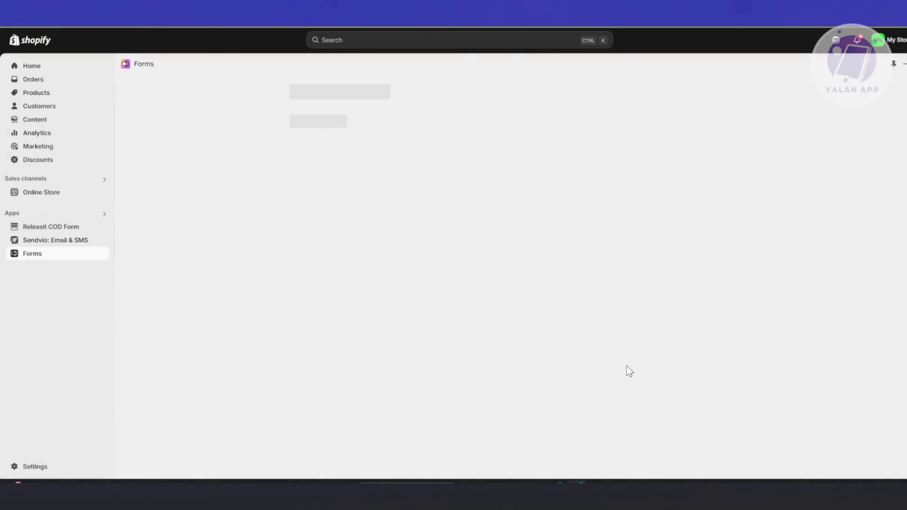
Copy SAMPLE FORM's ID and open the theme editor from the form's existing page placement.
left_click(730, 92)
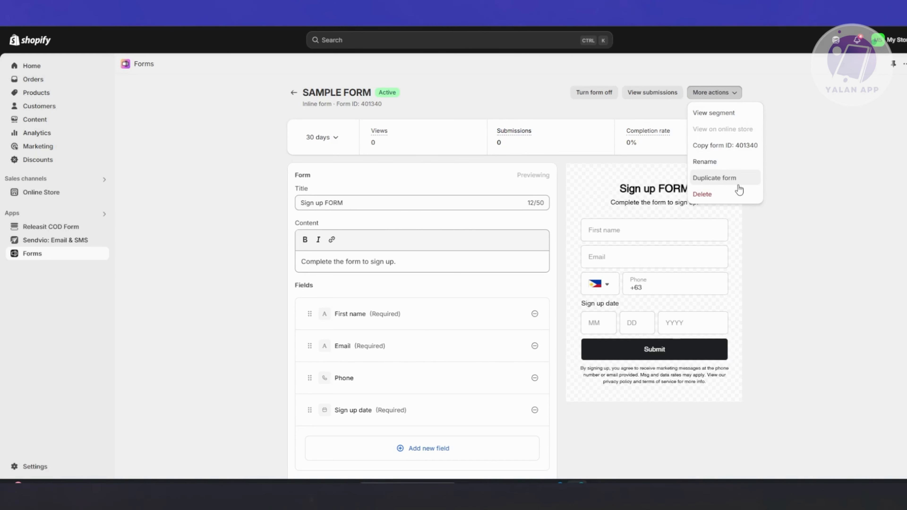
left_click(751, 148)
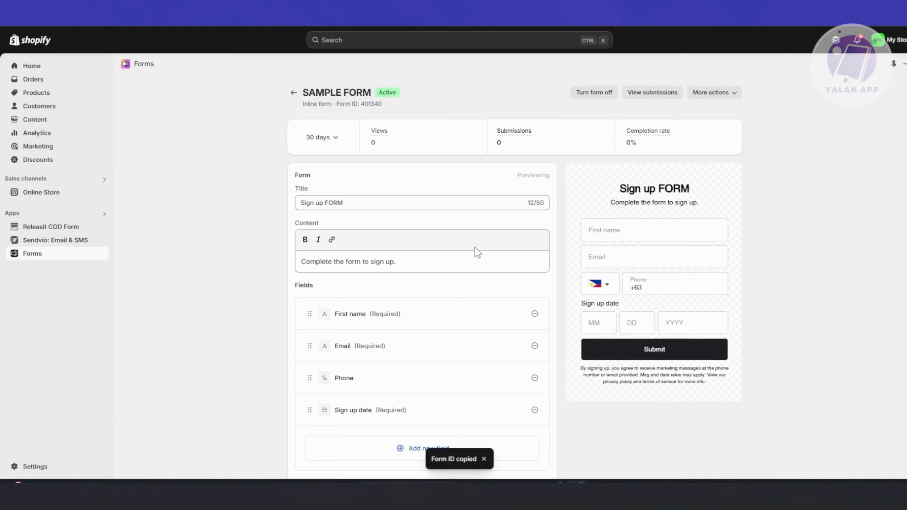
scroll(473, 280, "down", 12)
scroll(473, 281, "down", 8)
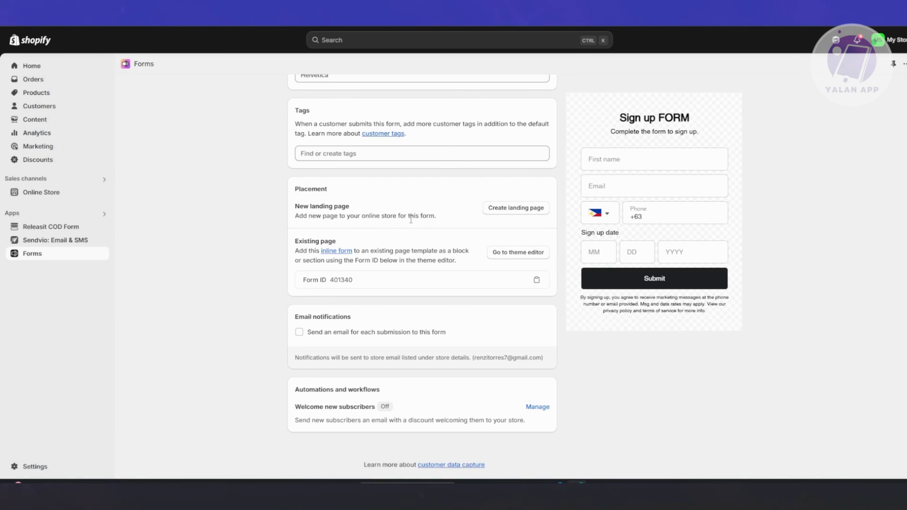
left_click(518, 252)
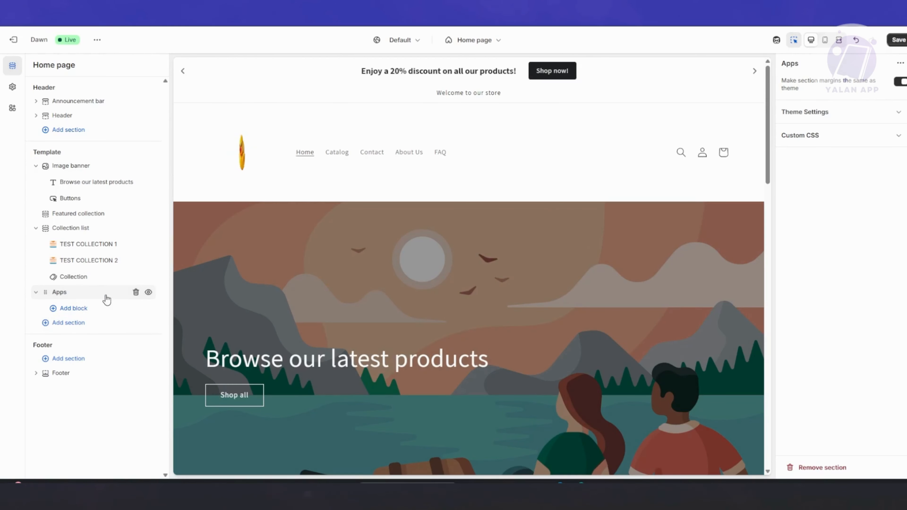
Replace the empty Apps section in the home page template with a Forms app section below the collection list.
left_click(135, 292)
left_click(81, 293)
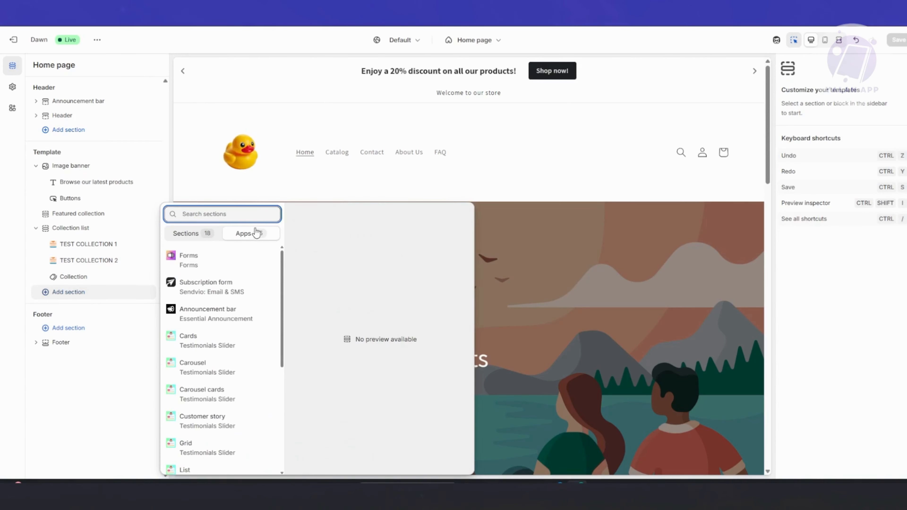
left_click(189, 259)
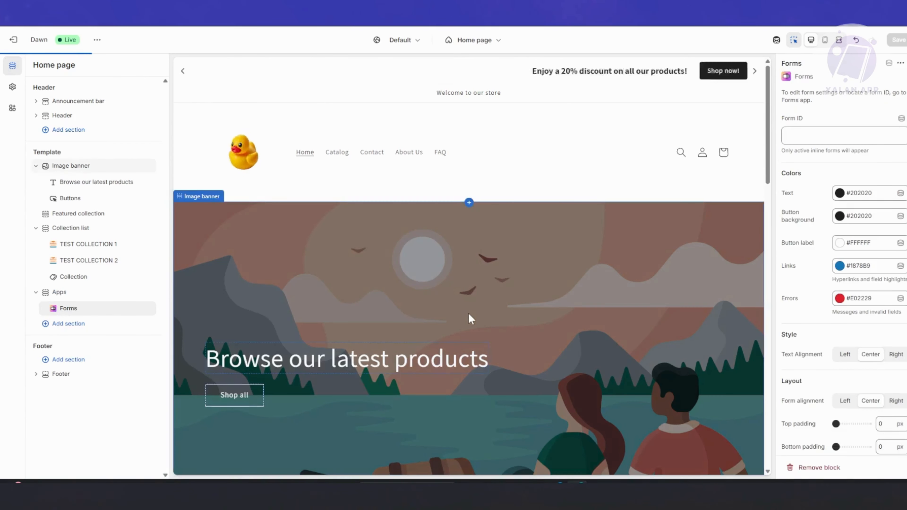
Set the Forms block's Form ID to 401340 and save the home page template.
left_click(829, 136)
key("ctrl+v")
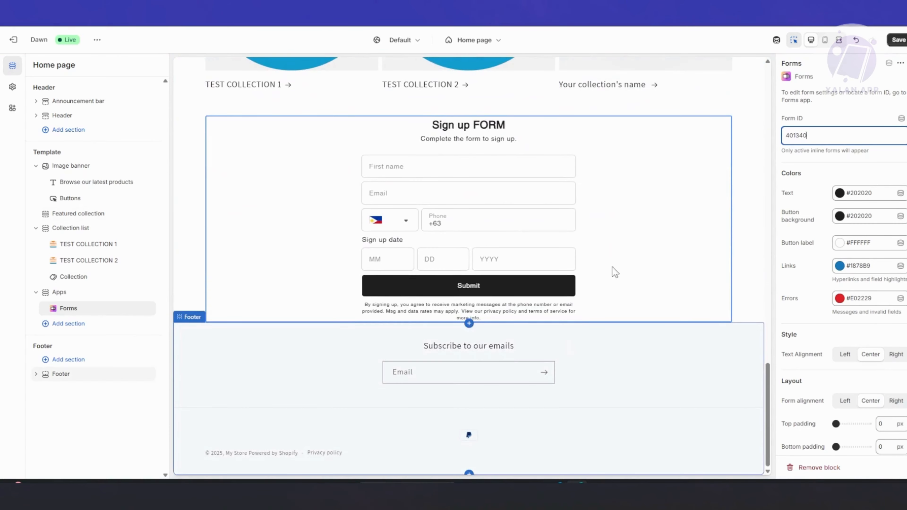
left_click(299, 253)
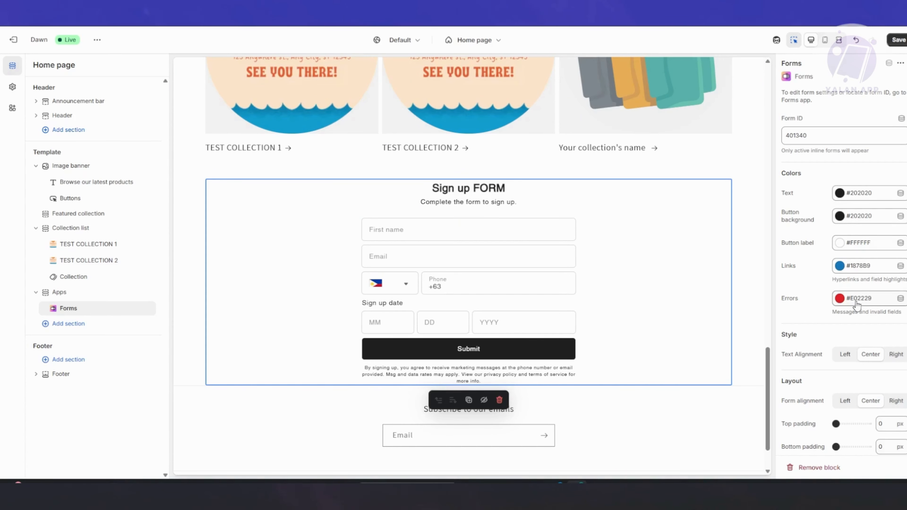
scroll(801, 393, "down", 3)
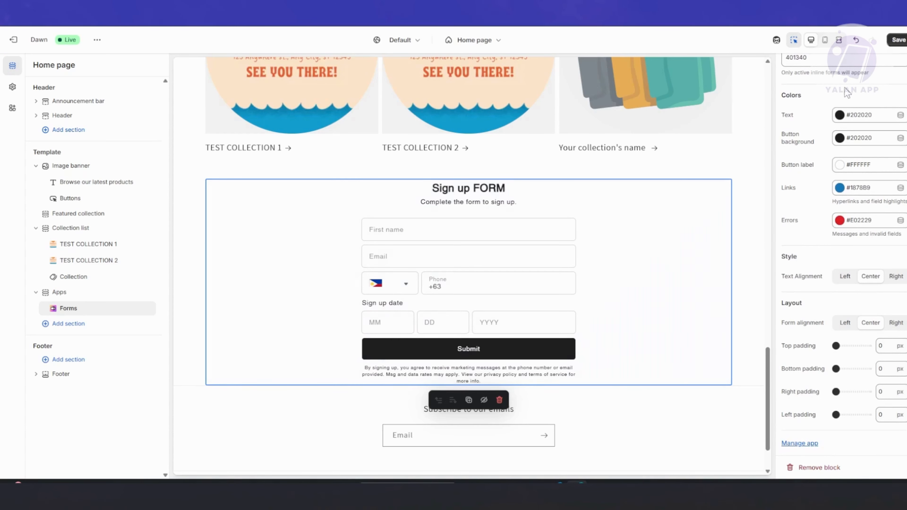
left_click(898, 40)
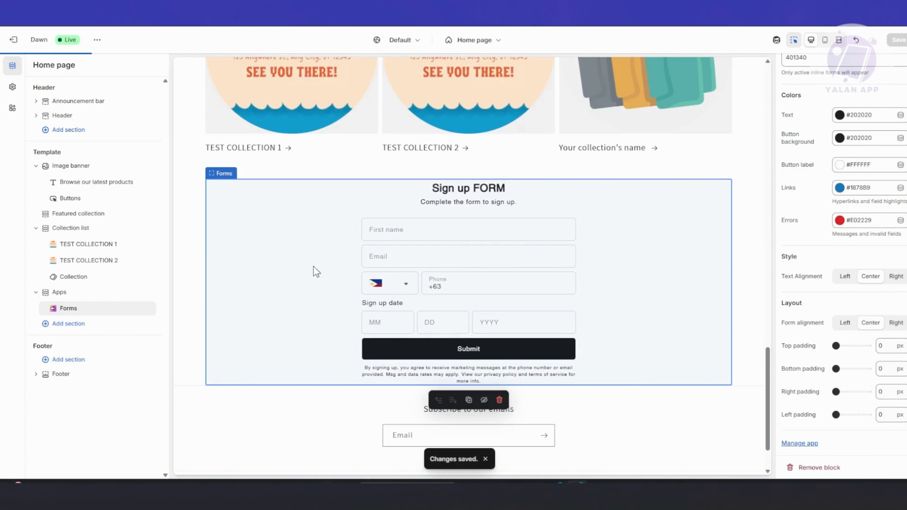
scroll(292, 263, "up", 4)
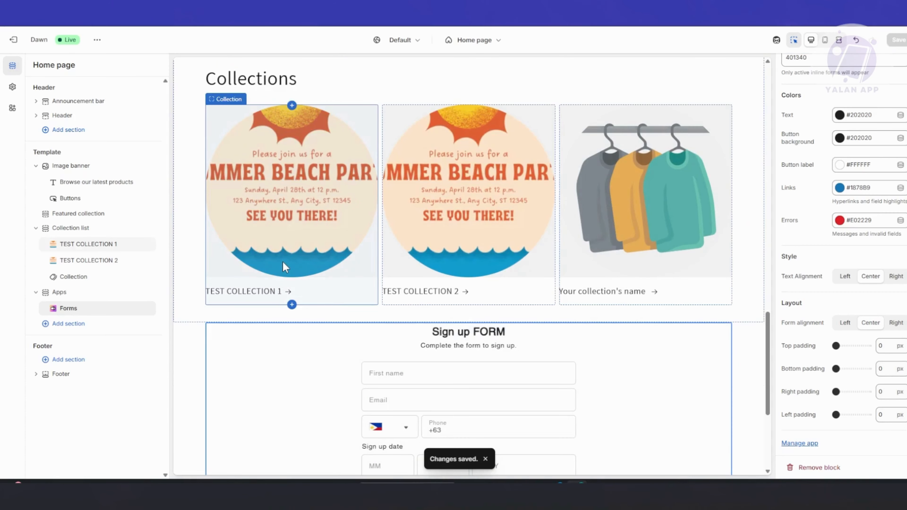